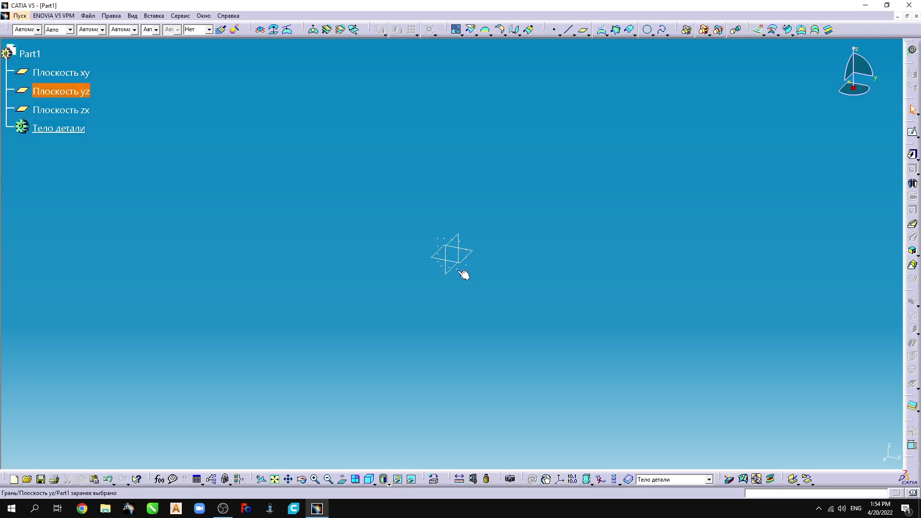
Step: Start a sketch on the yz plane and draw a line about 221 mm long from the origin toward the upper left
click(912, 132)
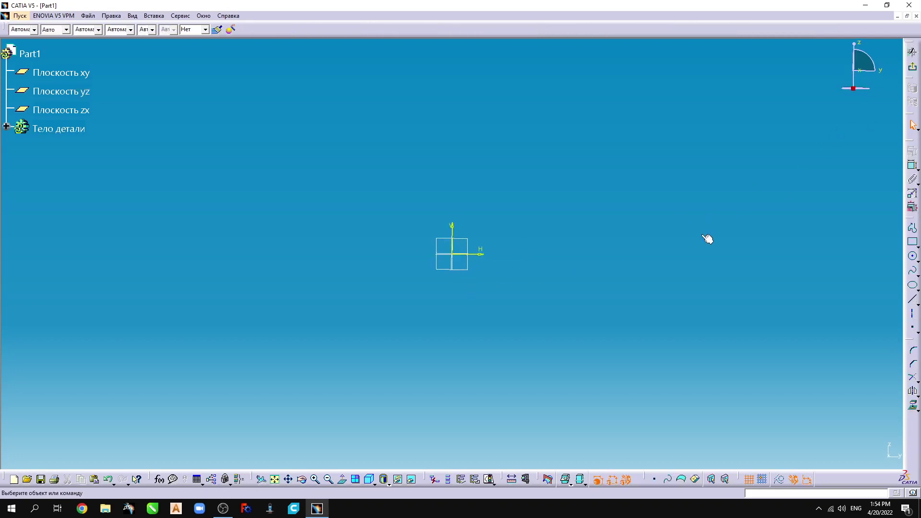
click(912, 299)
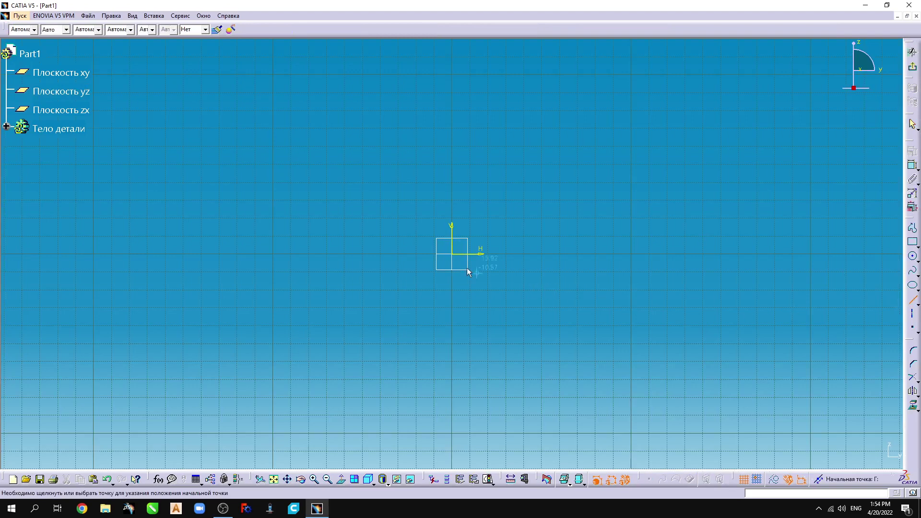
click(452, 254)
middle_drag(329, 134, 437, 244)
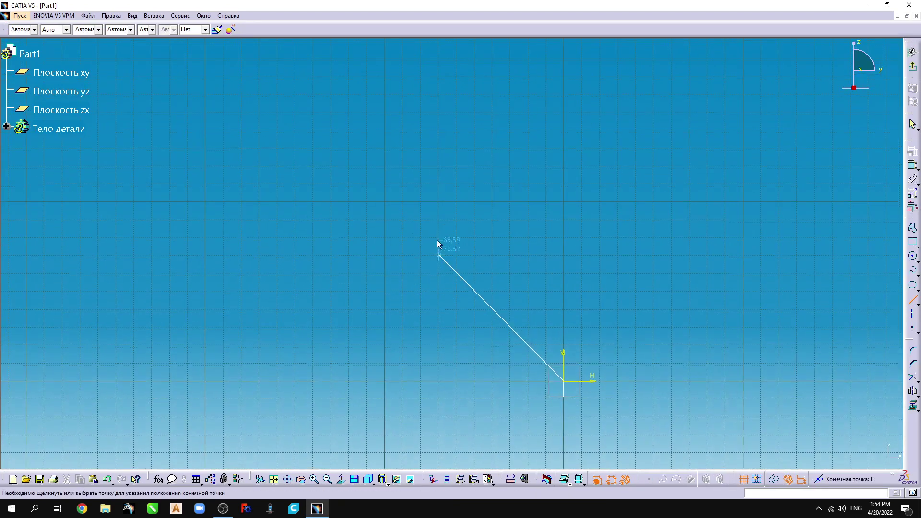
click(334, 59)
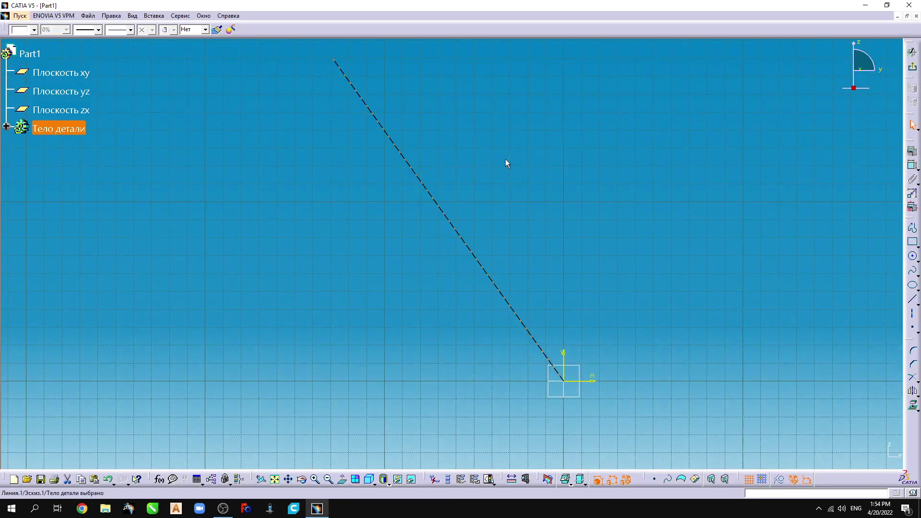
Step: Dimension the angle between the sketched line and the vertical axis and set it to 35°
click(511, 300)
ctrl+click(571, 367)
click(912, 179)
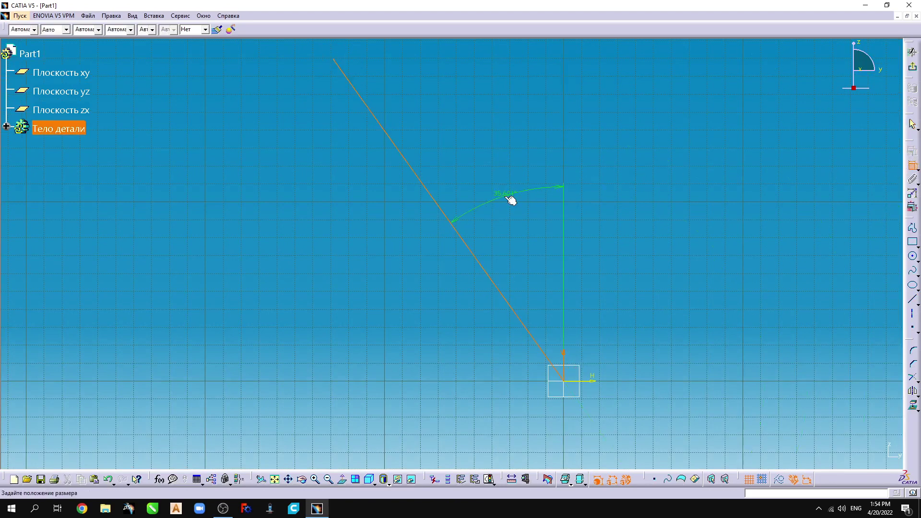
click(509, 198)
double_click(510, 198)
text(35)
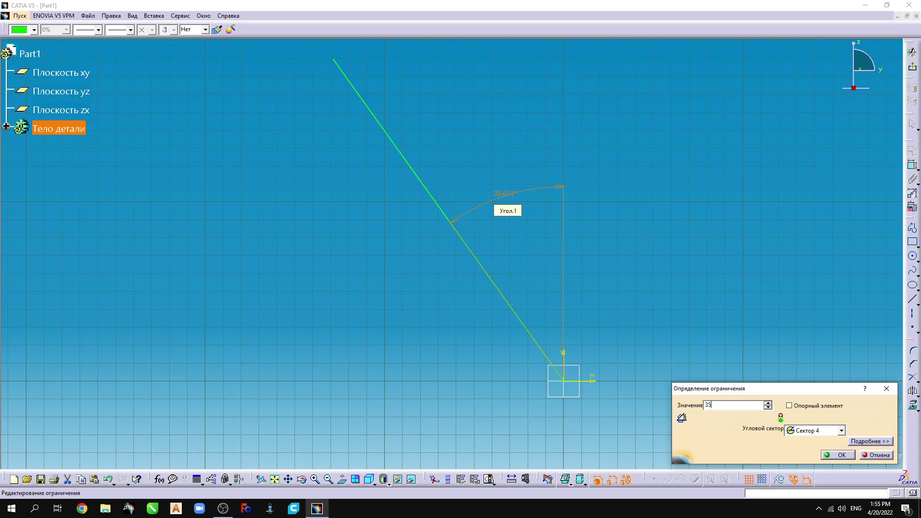
key(Return)
Step: Dimension the inclined line's length, set it to 220 mm, and exit the sketch
click(589, 152)
click(462, 238)
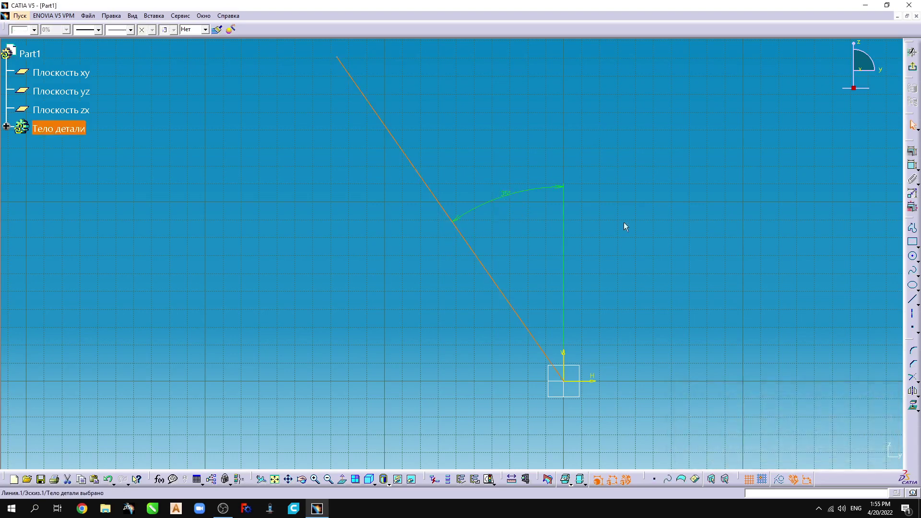
click(912, 165)
double_click(355, 285)
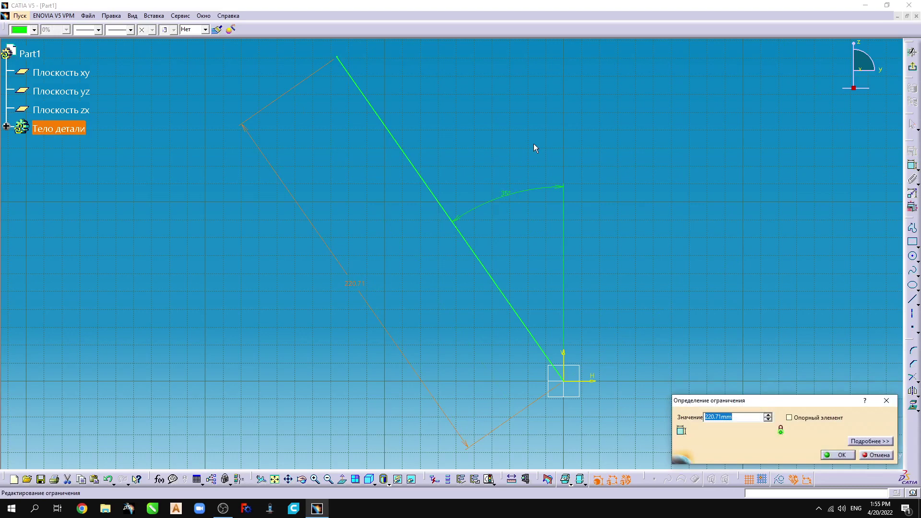
text(220)
key(Return)
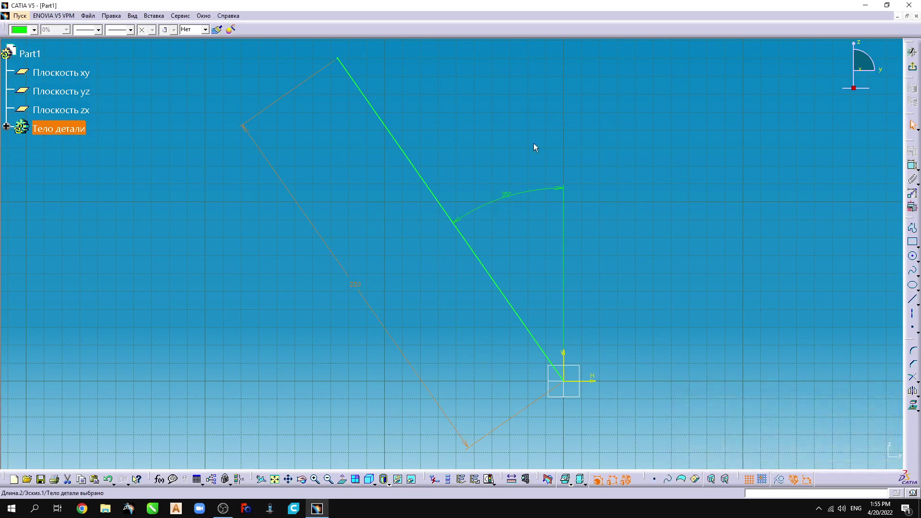
click(912, 66)
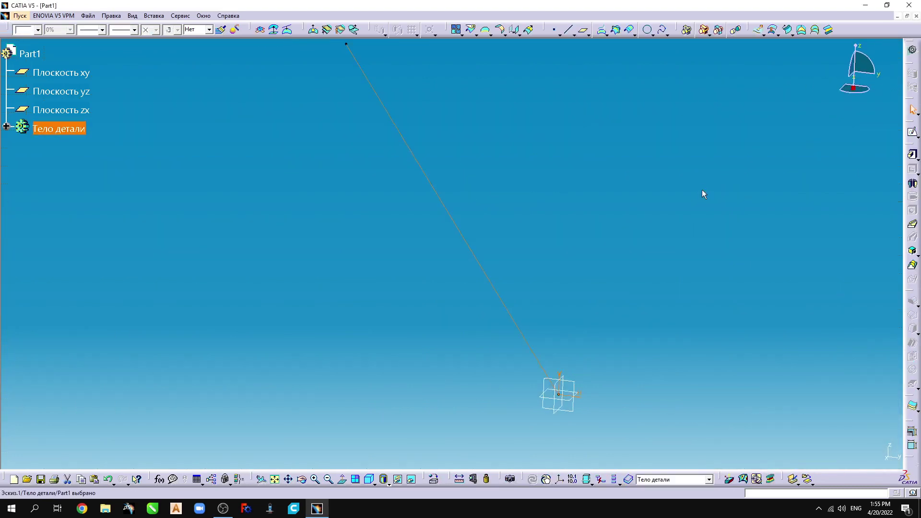
Step: Create a reference plane parallel to the xy plane through the inclined line's upper endpoint
click(580, 387)
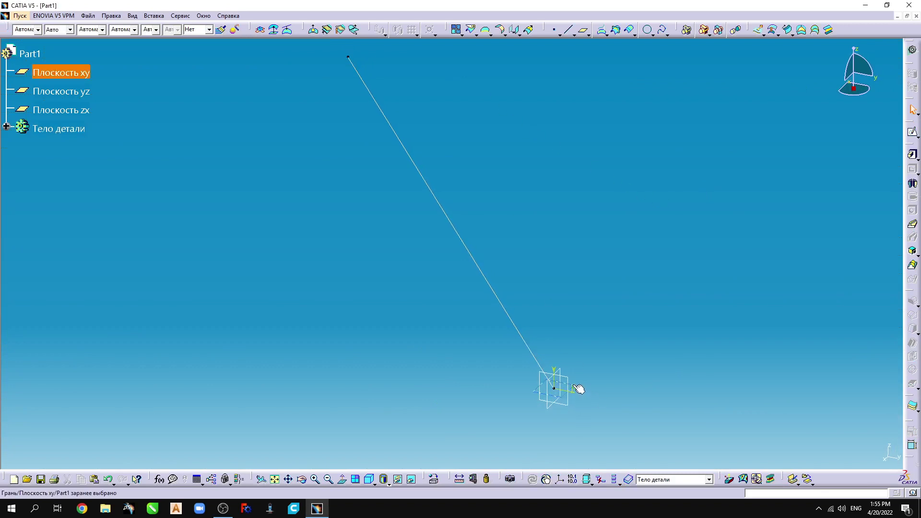
click(583, 29)
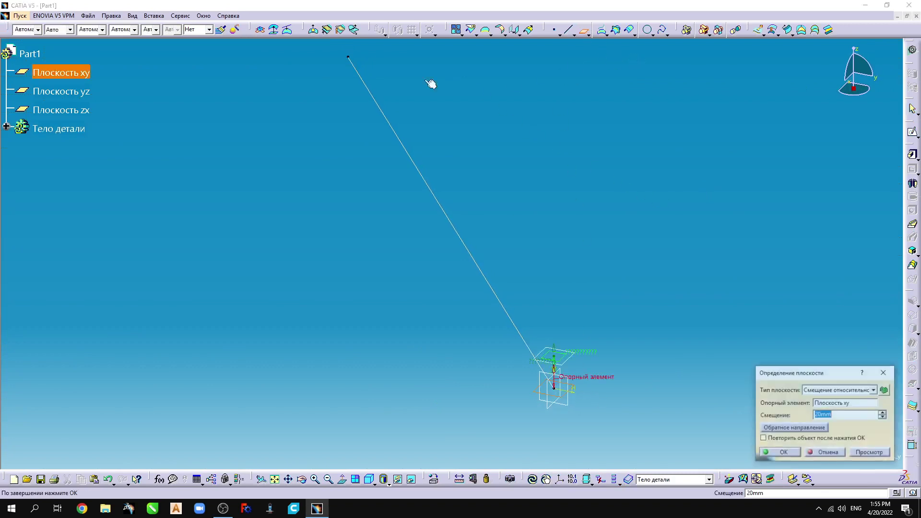
click(349, 58)
click(779, 453)
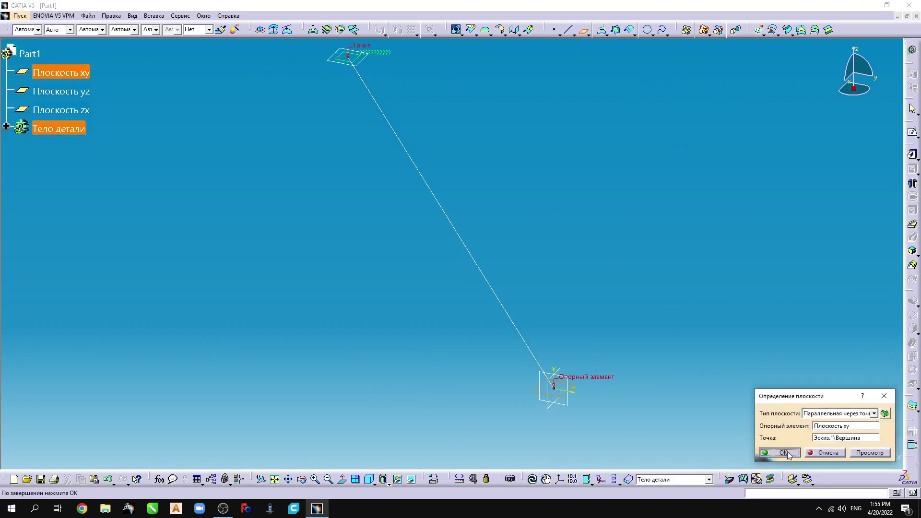
Step: On the xy plane, sketch an open three-sided profile about 28 mm wide and 35 mm high around the origin, open on the left
middle_drag(586, 273, 499, 373)
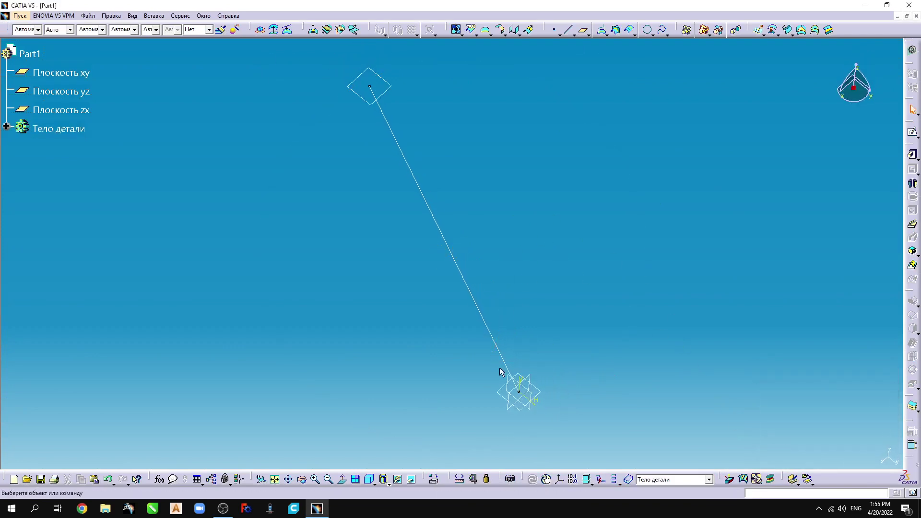
click(543, 392)
click(914, 134)
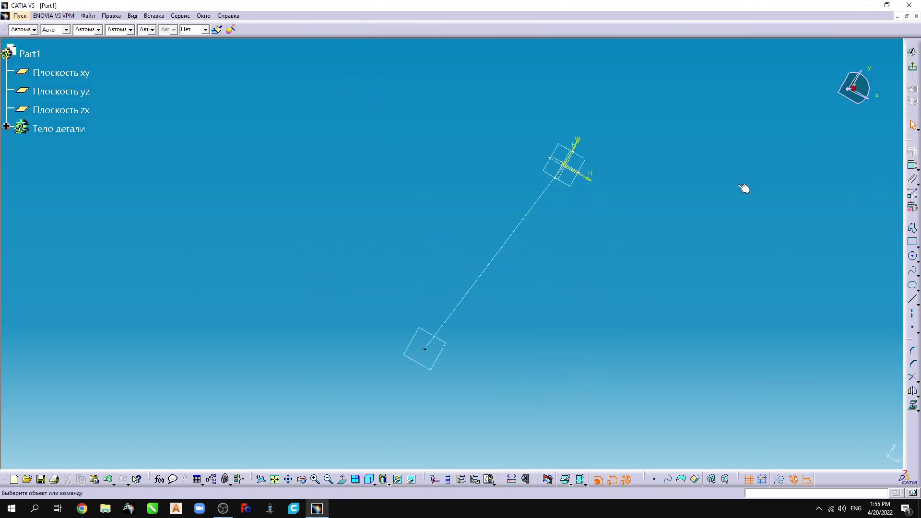
middle_drag(555, 314, 578, 251)
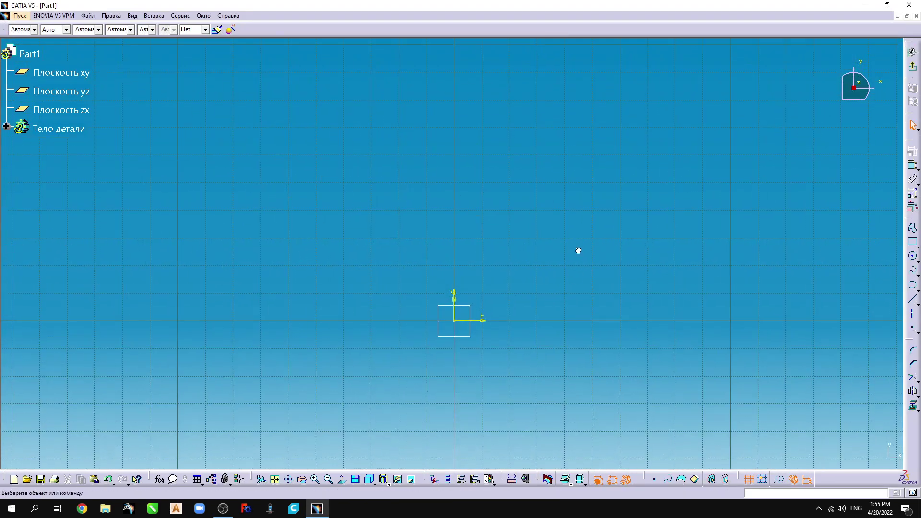
click(912, 228)
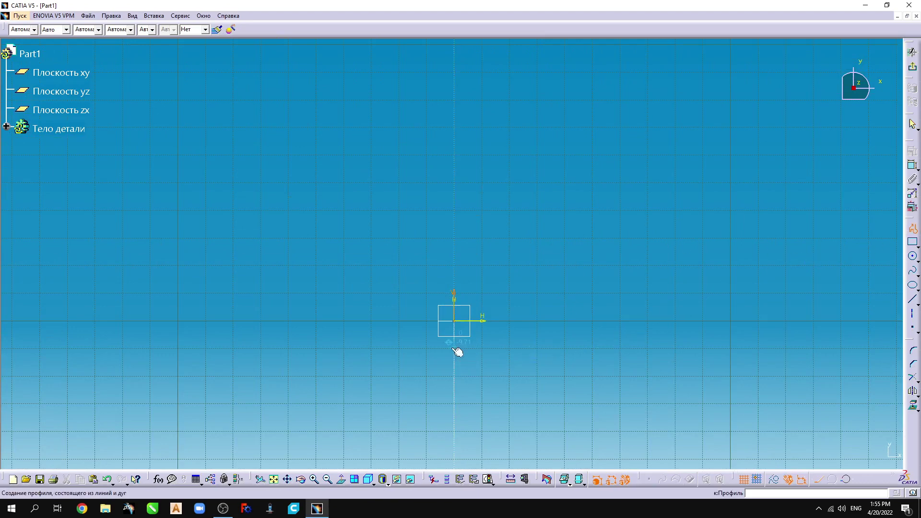
click(422, 347)
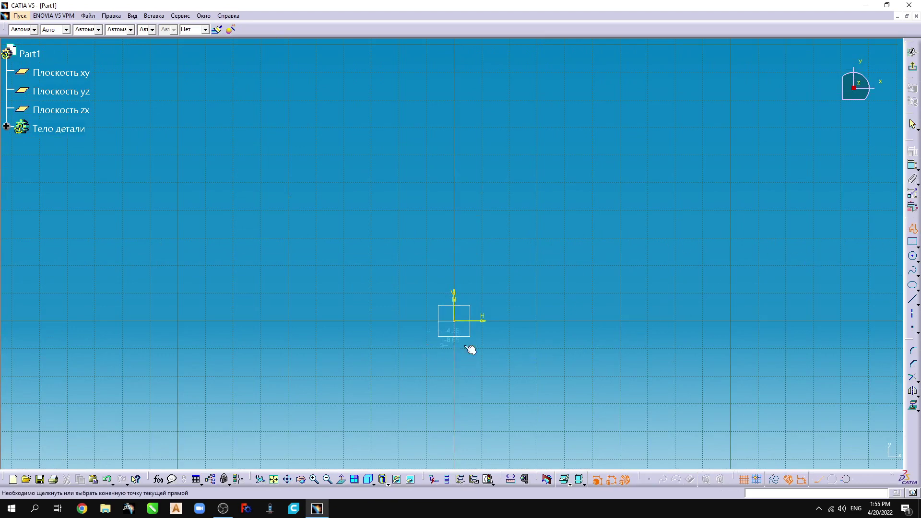
click(503, 346)
click(504, 248)
click(427, 247)
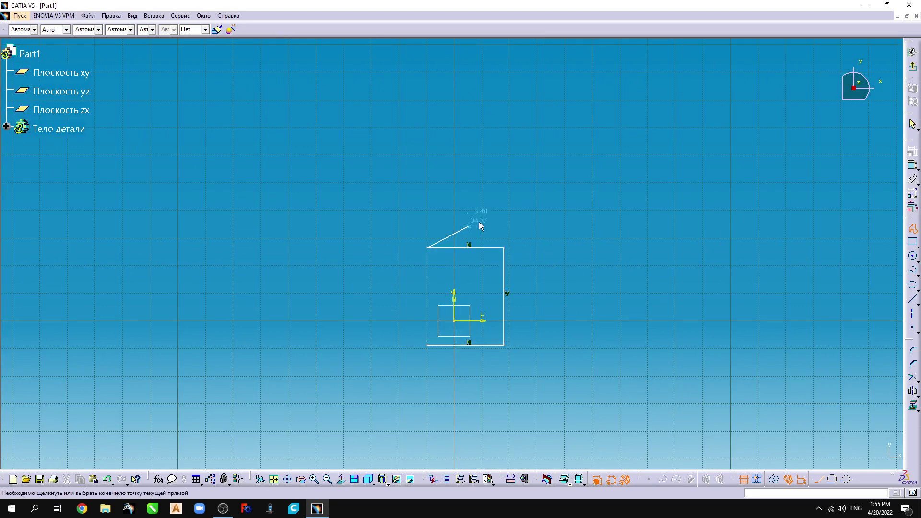
key(Escape)
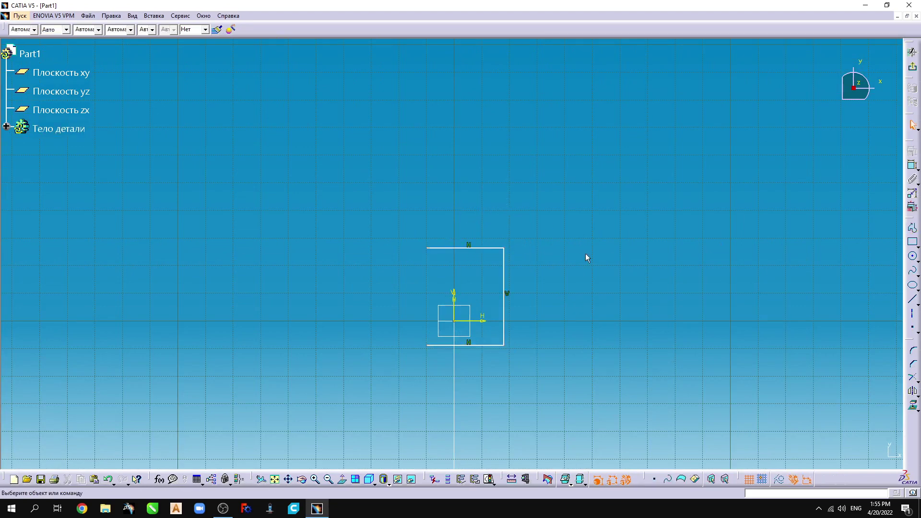
Step: Dimension the profile's vertical line and set its length to 40 mm
click(504, 312)
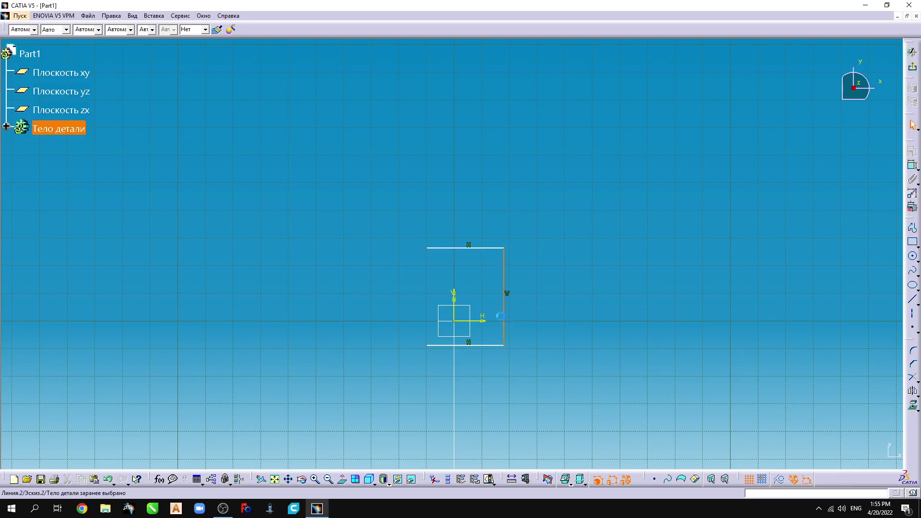
click(911, 165)
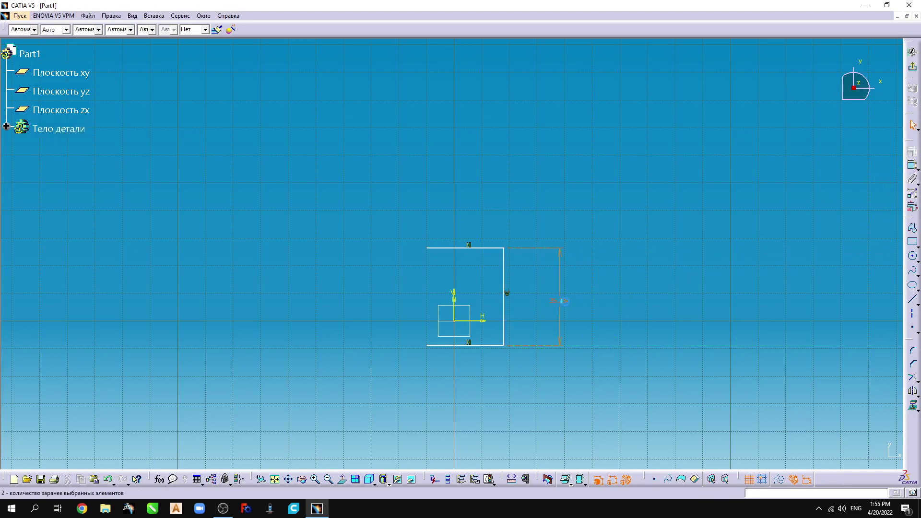
double_click(563, 301)
text(40)
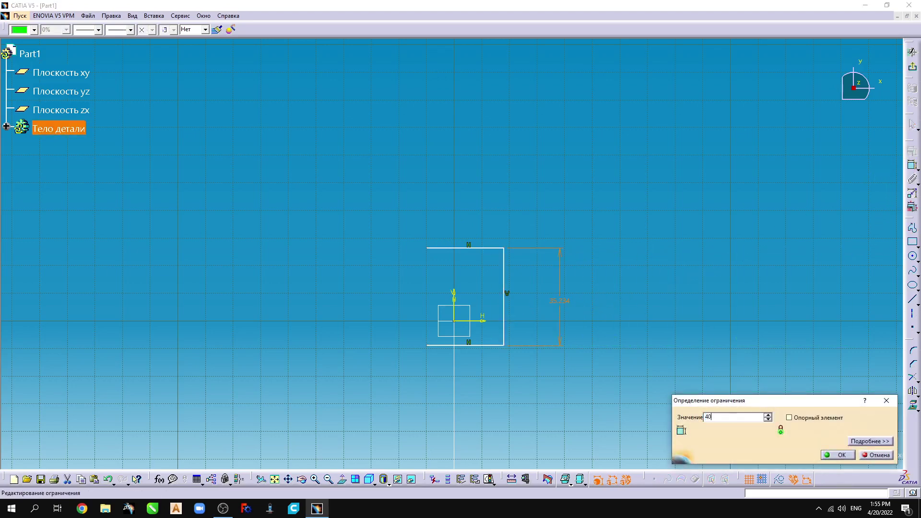
key(Return)
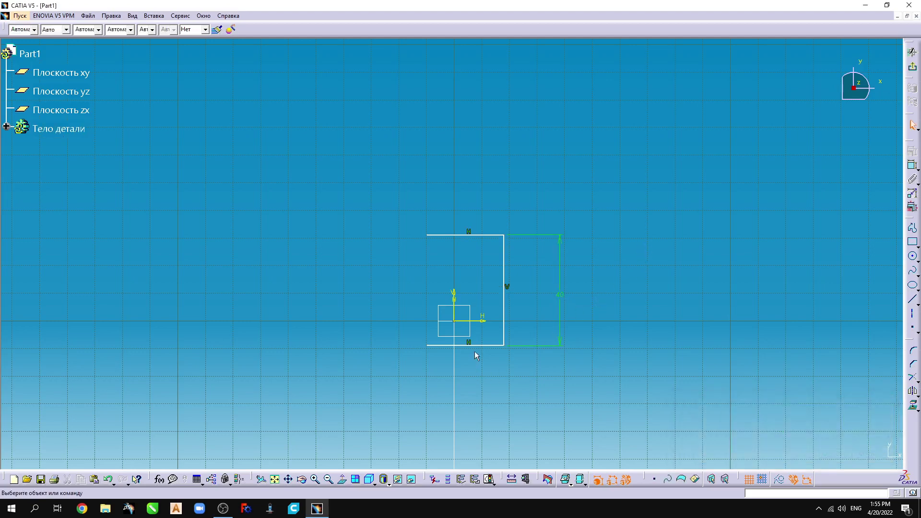
Step: Dimension the profile's lower horizontal line to 20 mm and shift the profile left so it straddles the vertical axis
click(478, 346)
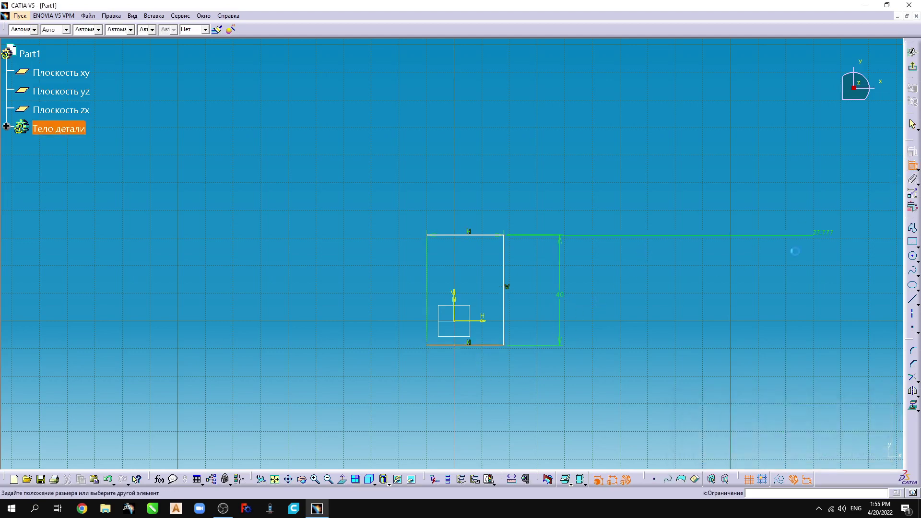
double_click(608, 369)
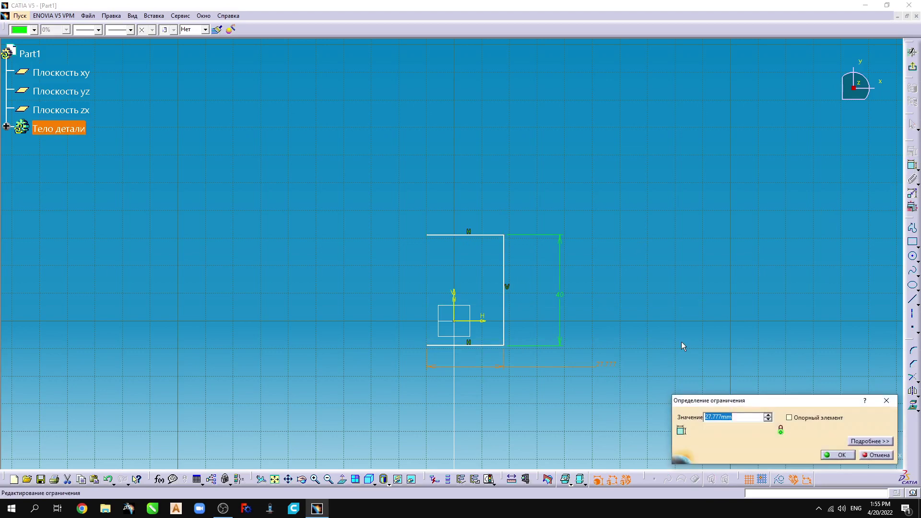
text(20)
key(Return)
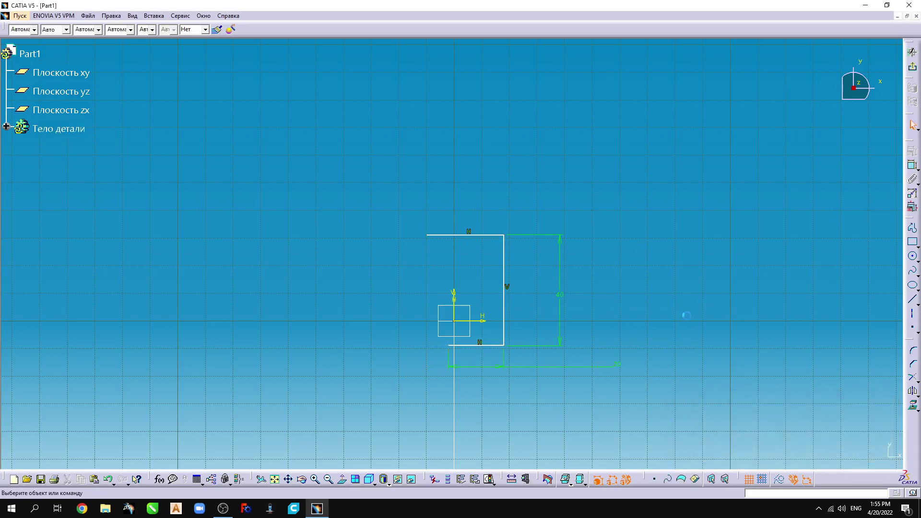
drag(449, 346, 424, 348)
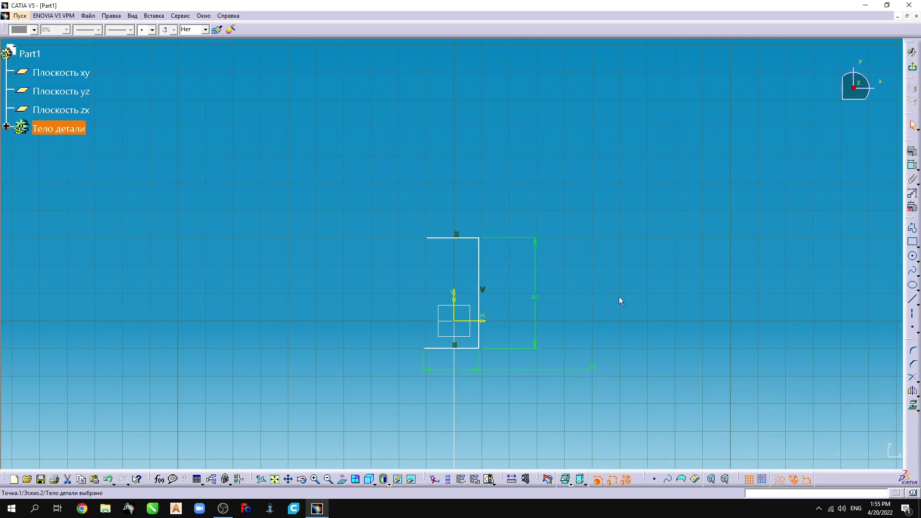
Step: Dimension the profile's upper horizontal line and set its length to 20 mm
click(458, 238)
click(907, 181)
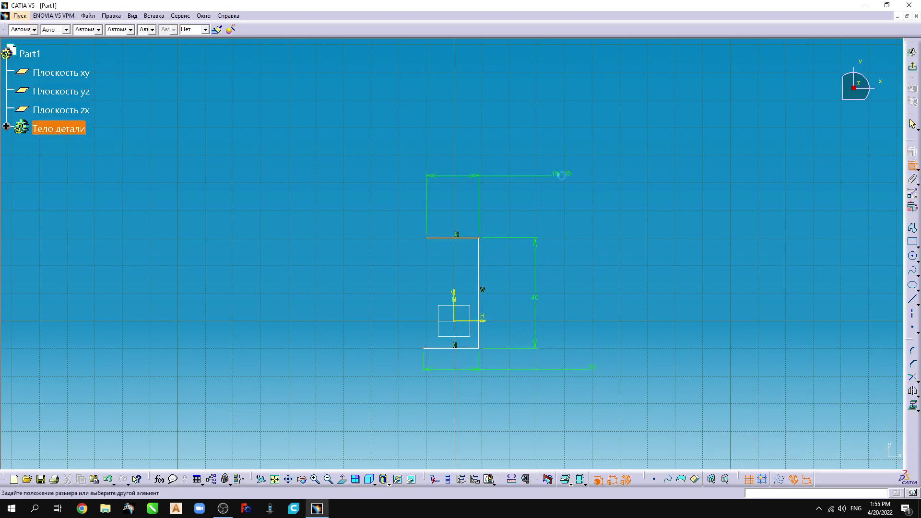
click(565, 173)
double_click(569, 175)
text(20)
key(Return)
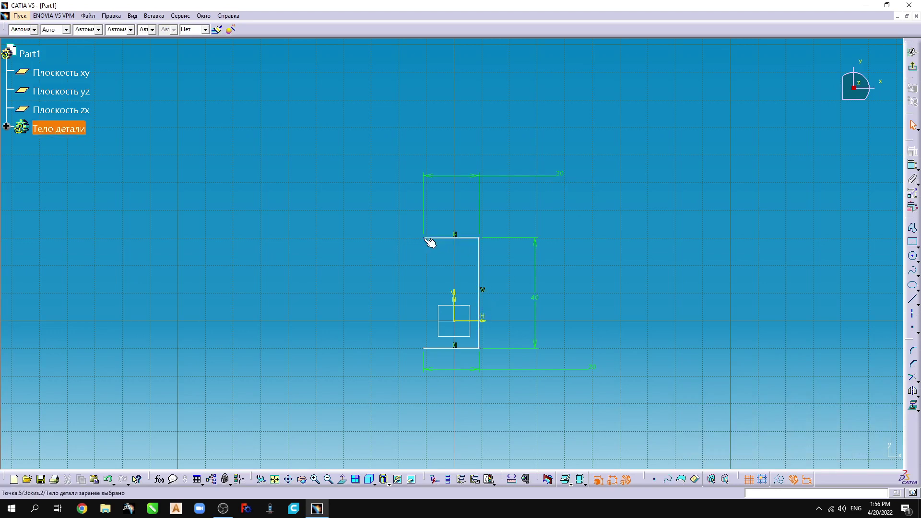
Step: Dimension the distance from the upper line's left endpoint to the vertical axis and set it to 10 mm
click(454, 296)
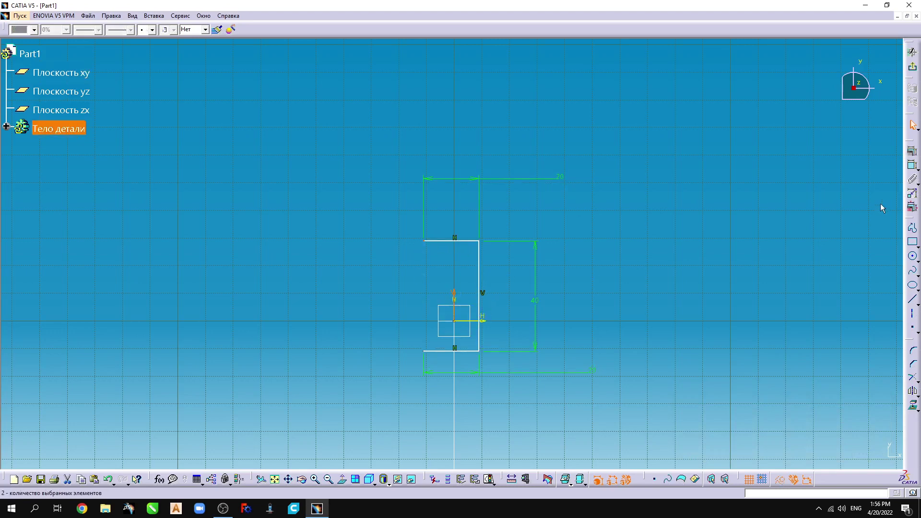
click(288, 283)
double_click(287, 281)
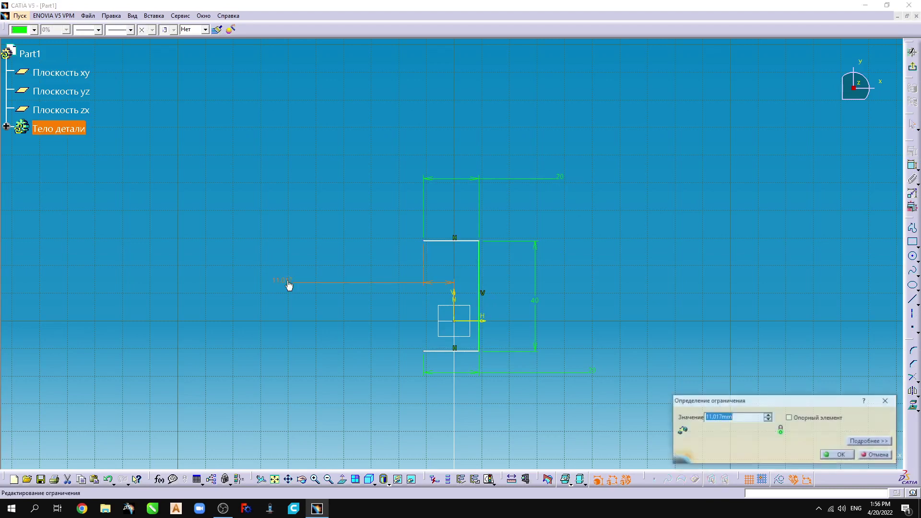
key(Return)
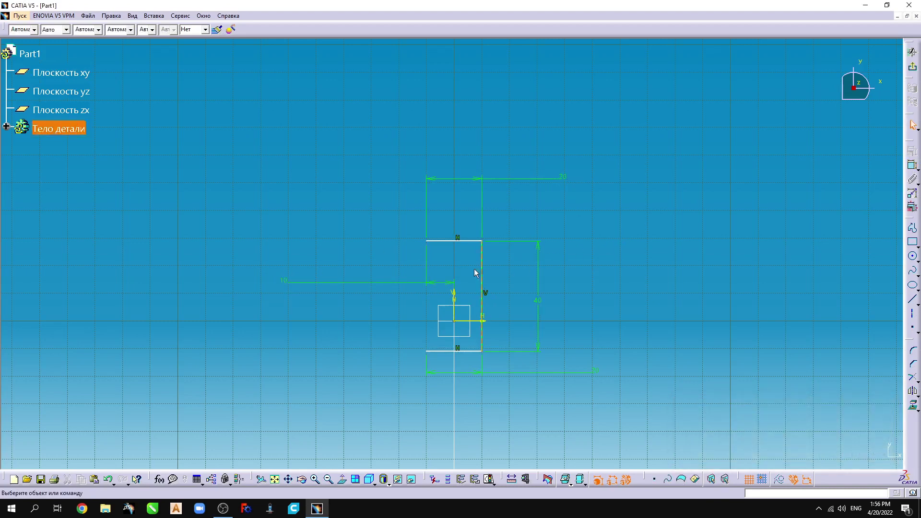
Step: Dimension the distance from the profile's upper line to the horizontal axis and set it to 20 mm
ctrl+click(481, 321)
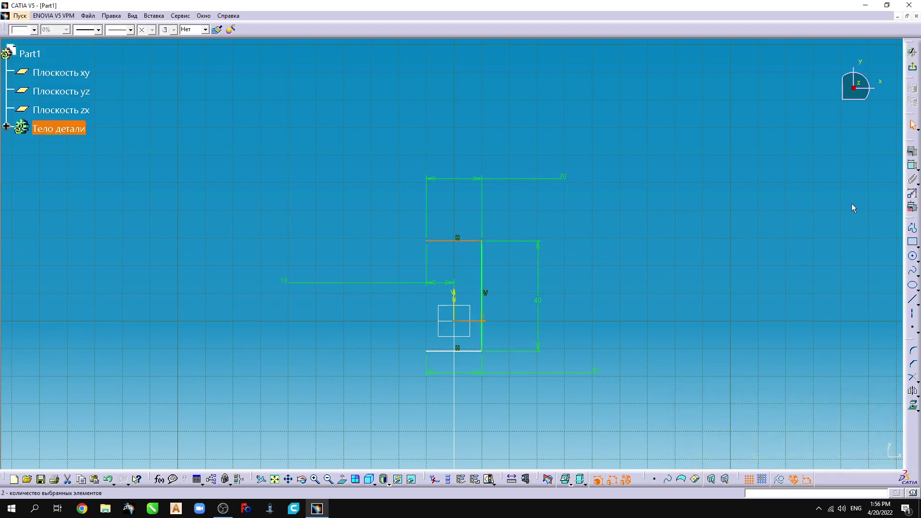
click(912, 165)
click(728, 249)
double_click(724, 248)
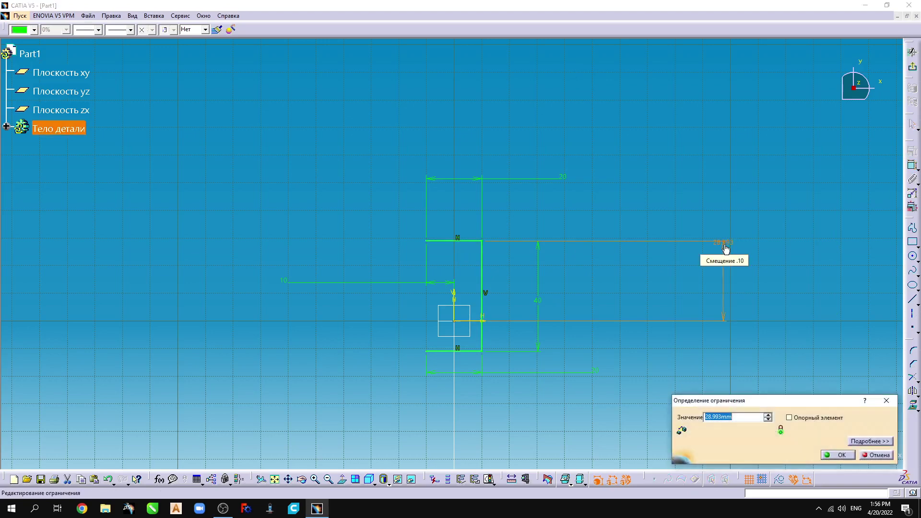
text(20)
key(Return)
click(691, 226)
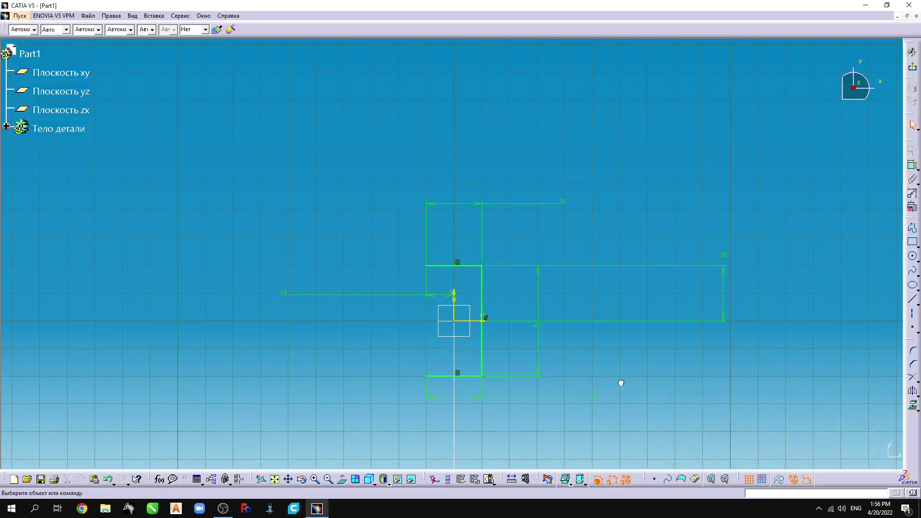
Step: Round the profile's upper corner with a tangent arc, converting the fixed lengths of both lines to distances
click(915, 353)
scroll(619, 397, up, 5)
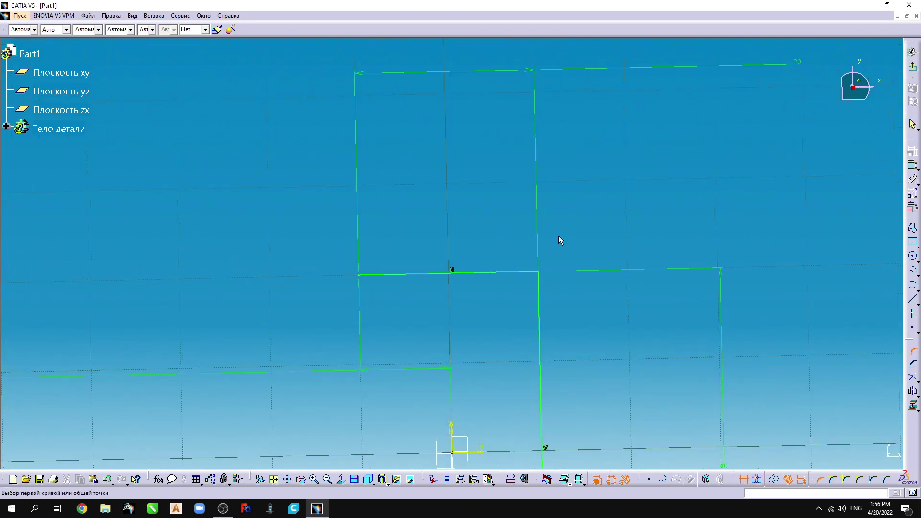
click(311, 77)
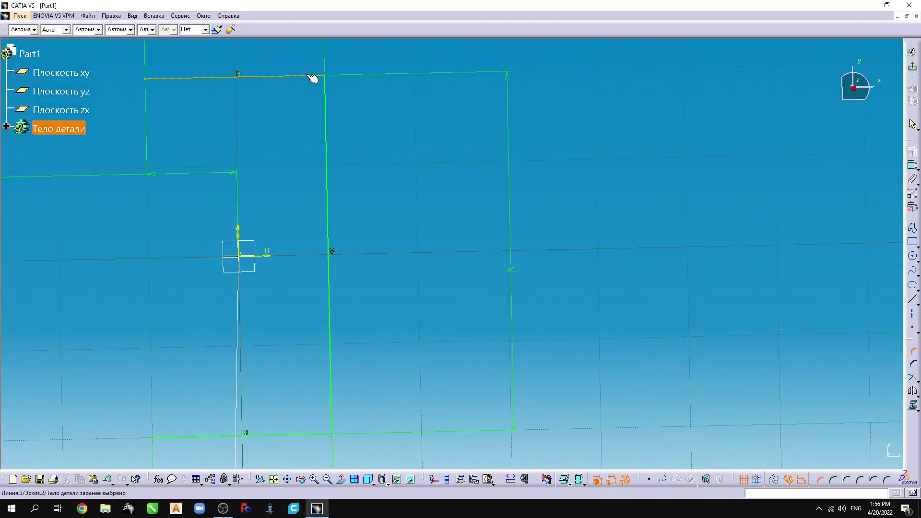
click(327, 98)
click(326, 102)
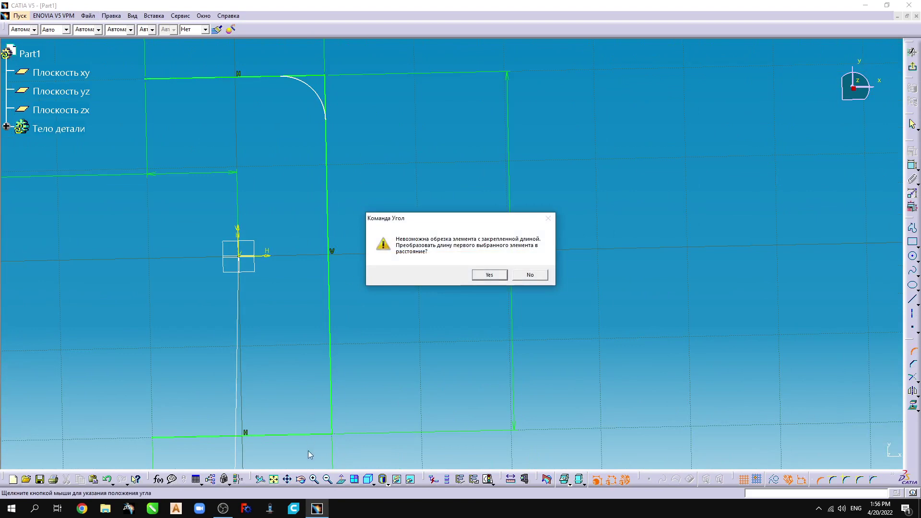
key(Return)
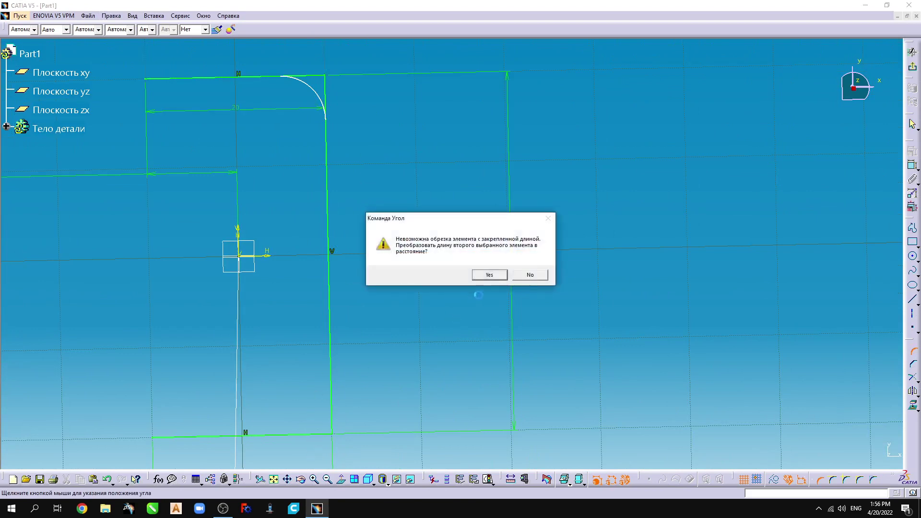
click(490, 277)
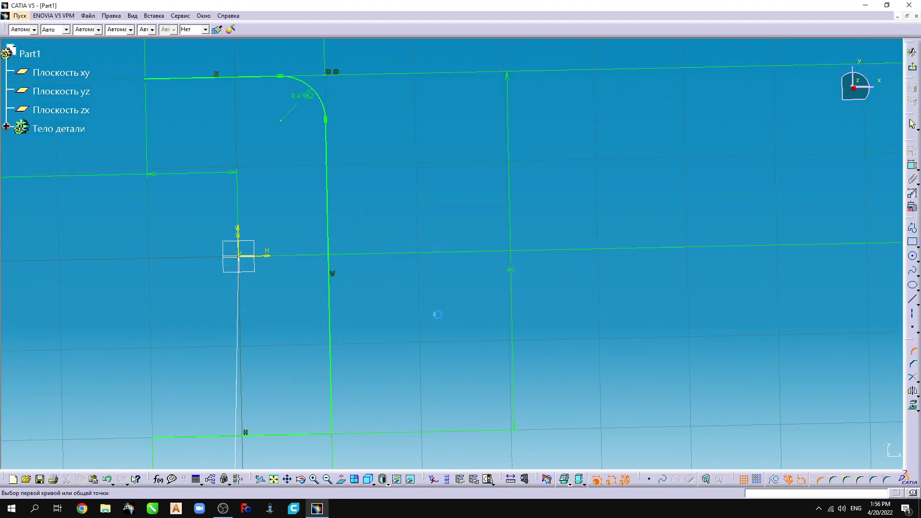
Step: Round the profile's lower corner with a tangent arc, converting the lower line's fixed length to a distance
click(322, 436)
click(334, 415)
click(338, 407)
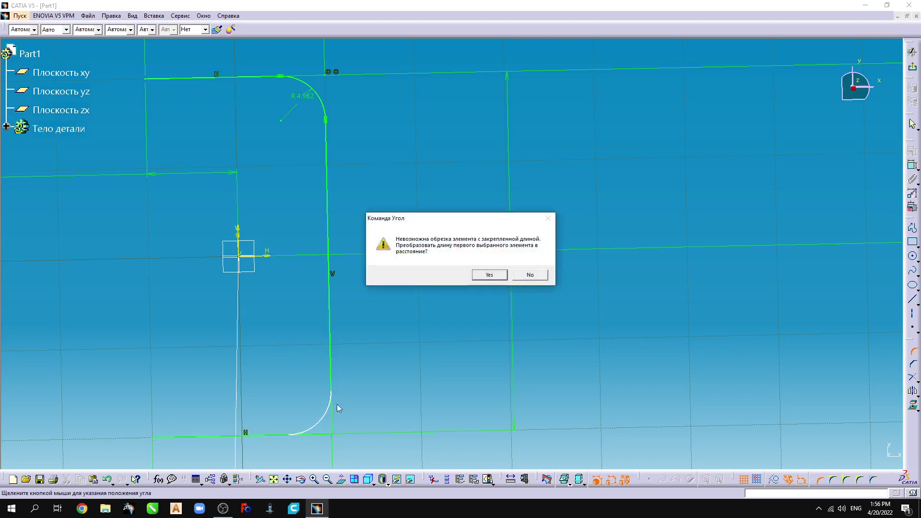
click(490, 275)
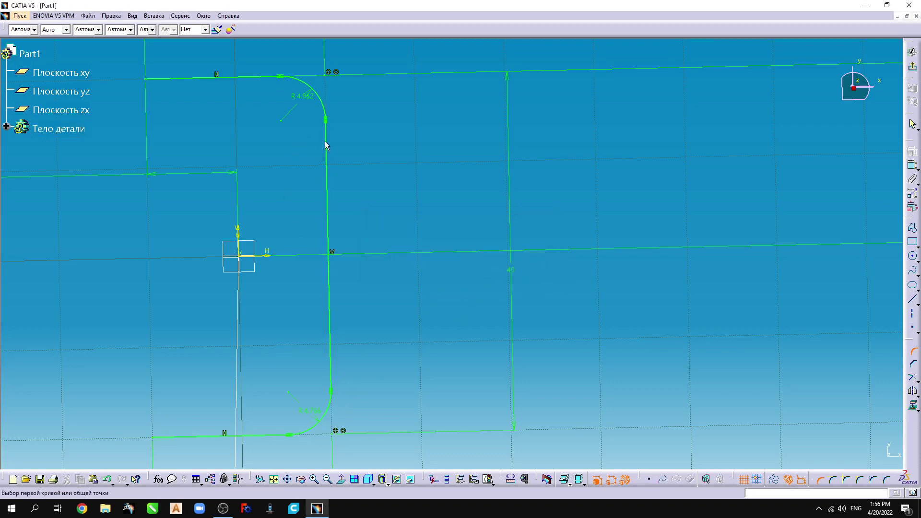
click(913, 353)
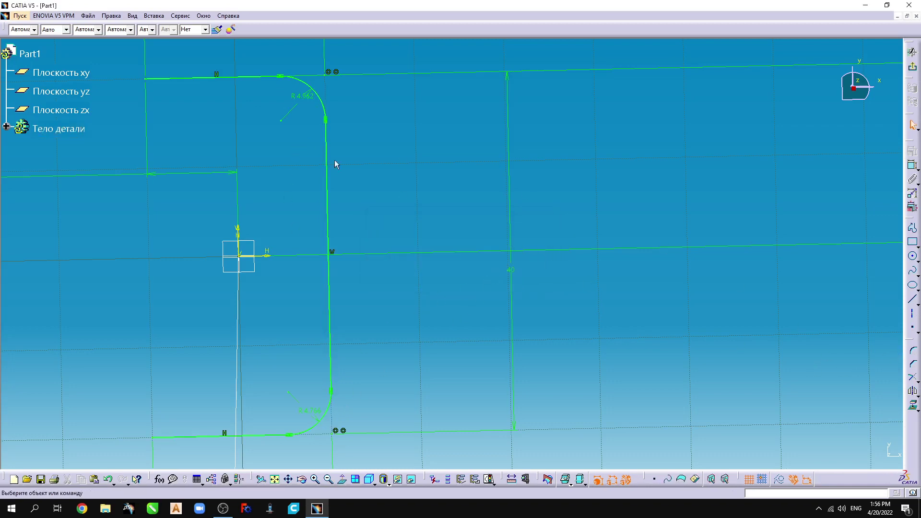
Step: Set the radii of both corner arcs to 2 mm and exit the sketch
double_click(310, 98)
text(2mm)
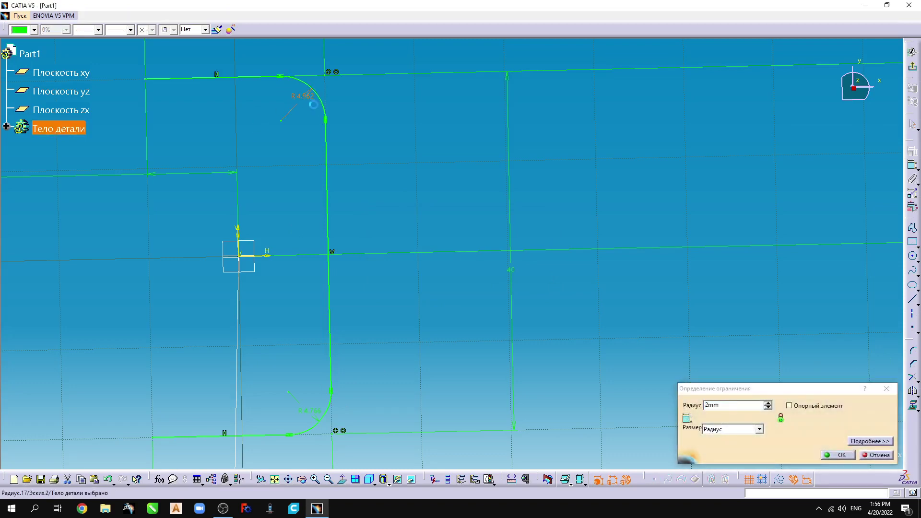
key(Return)
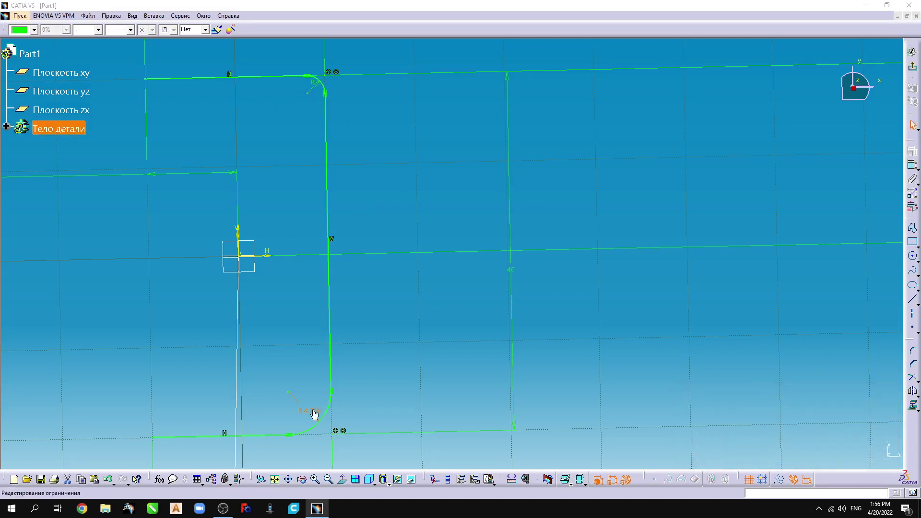
double_click(314, 414)
text(2)
key(Return)
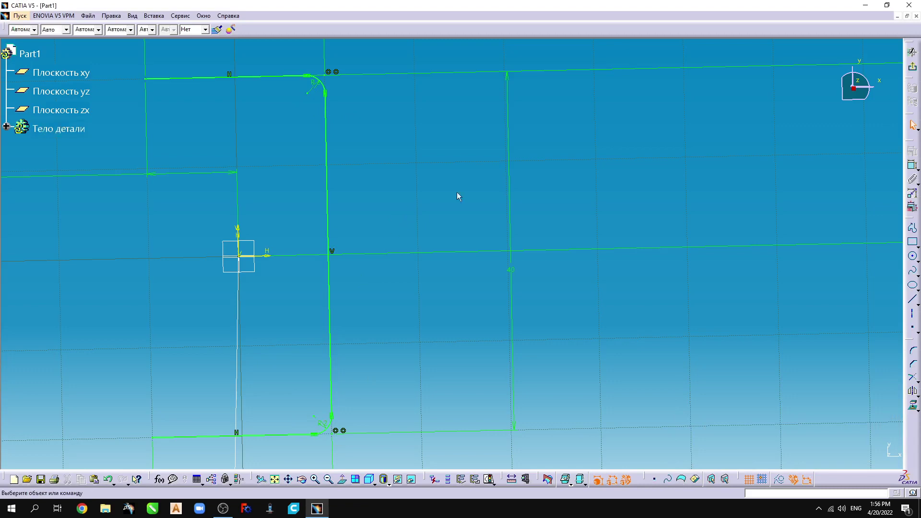
click(912, 66)
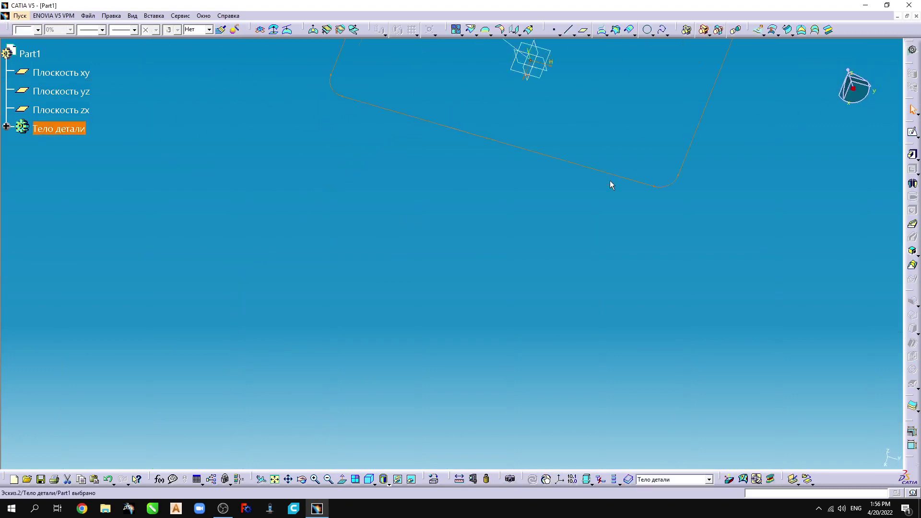
Step: Sketch an open three-sided profile about 89 mm tall, open toward the left, on the plane at the inclined line's end
middle_drag(407, 235, 302, 281)
click(409, 190)
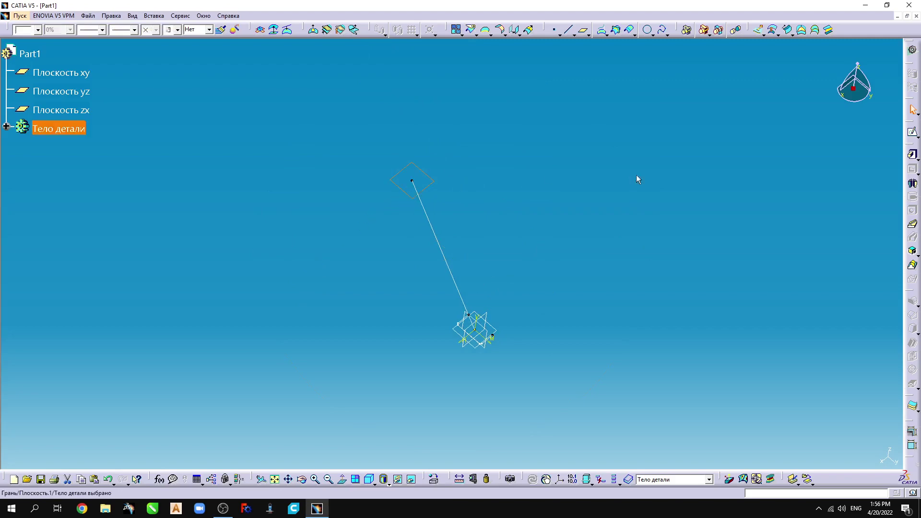
click(913, 133)
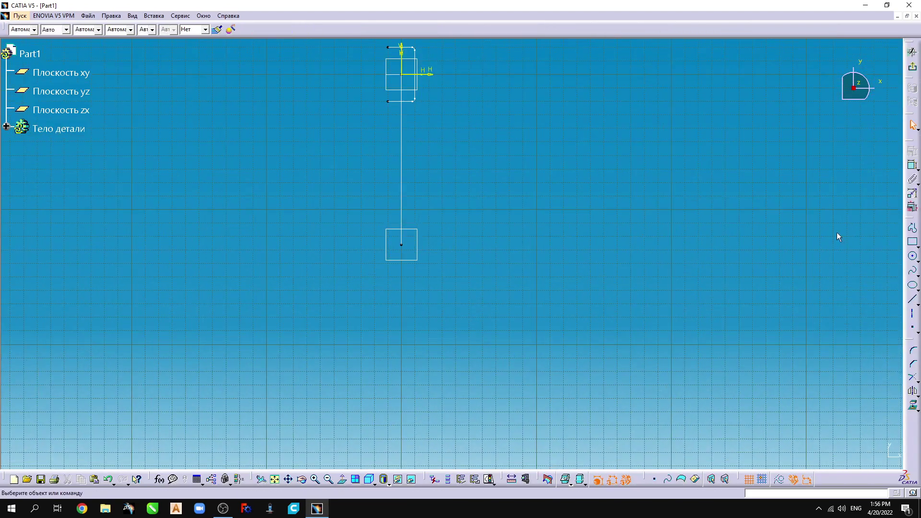
click(912, 229)
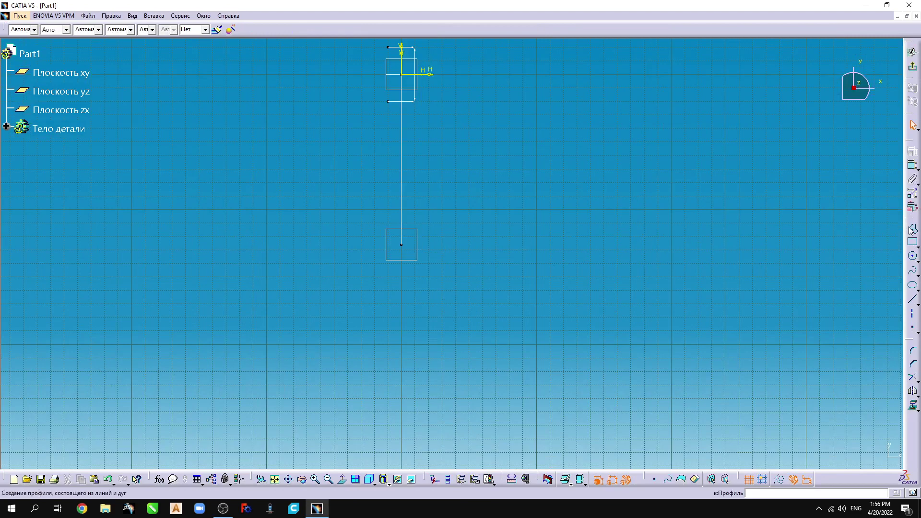
click(359, 208)
click(455, 209)
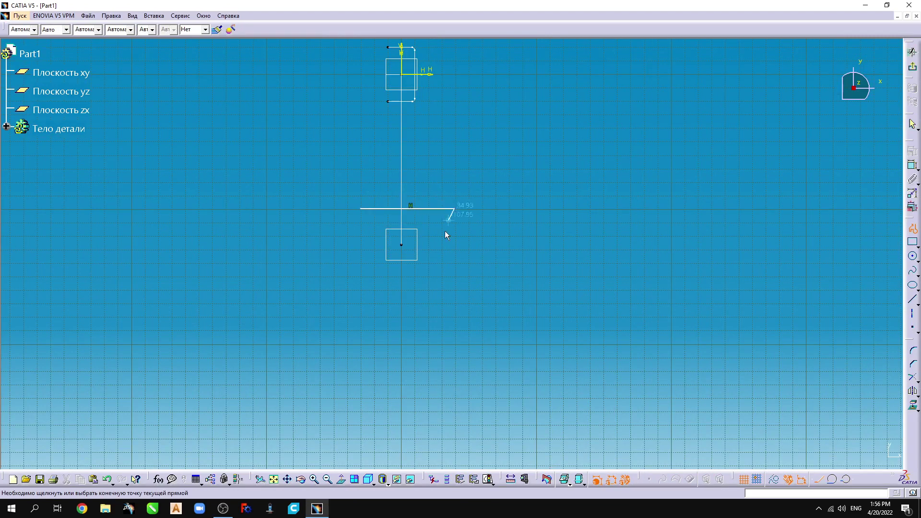
click(454, 329)
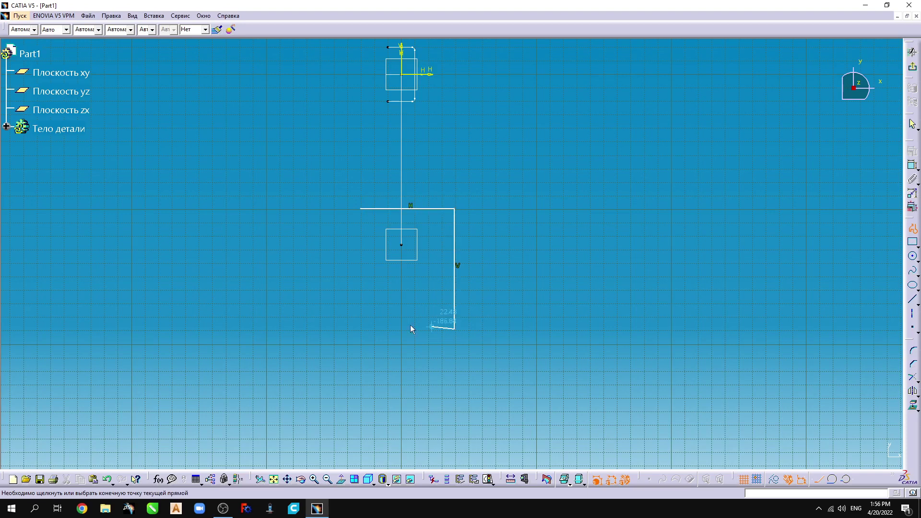
click(360, 329)
key(Escape)
Step: Dimension the new profile's vertical line and set its length to 60 mm
click(457, 284)
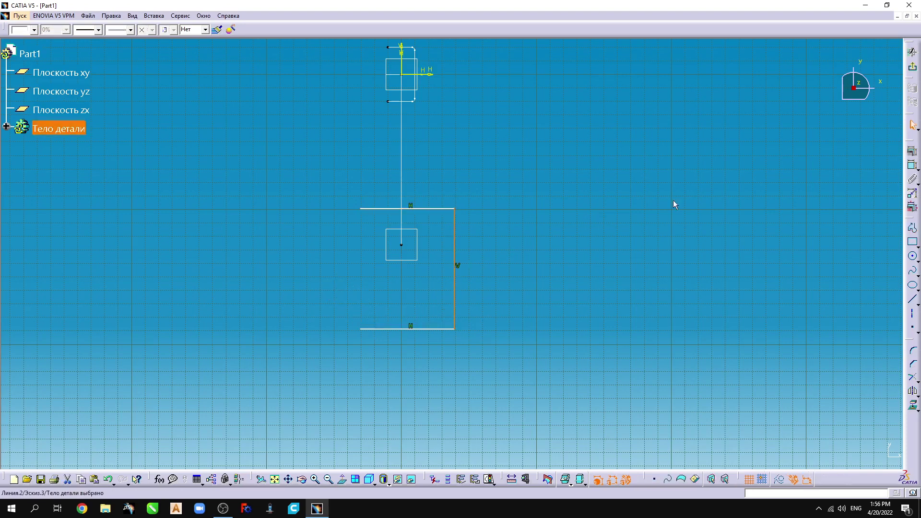
click(911, 165)
click(571, 277)
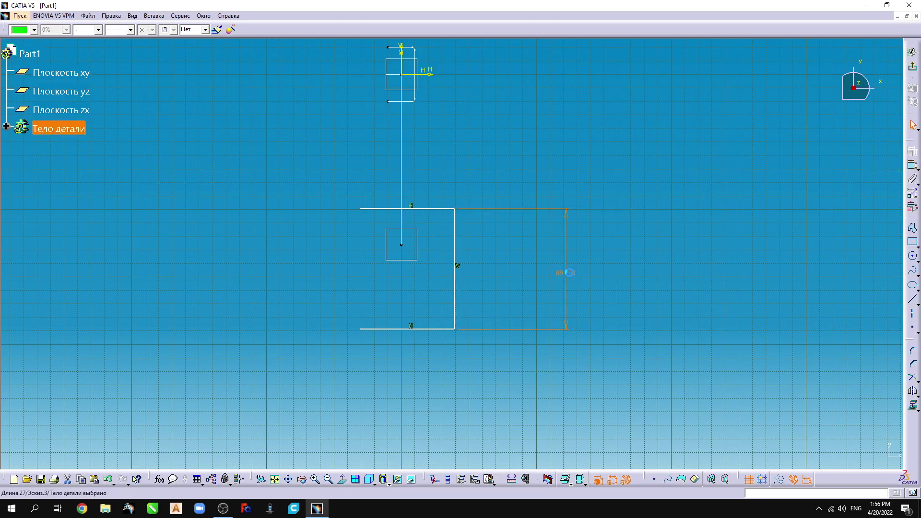
double_click(566, 273)
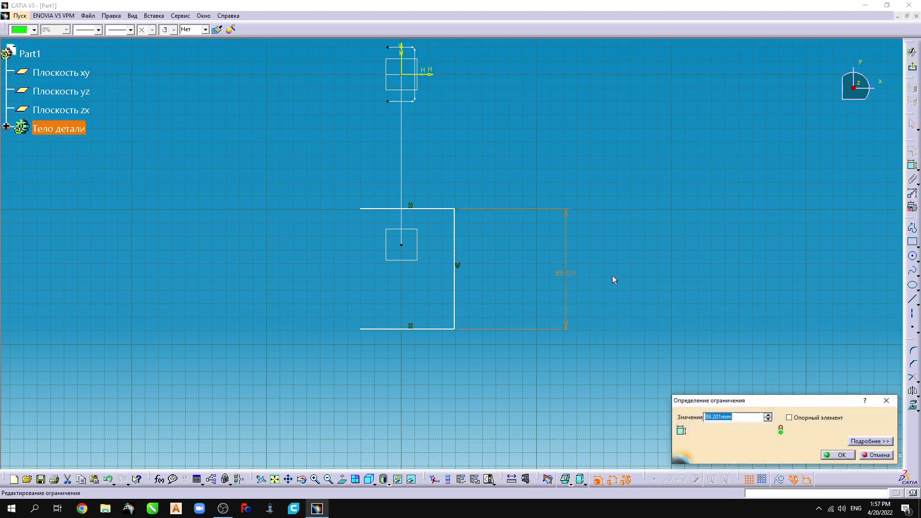
text(60)
key(Return)
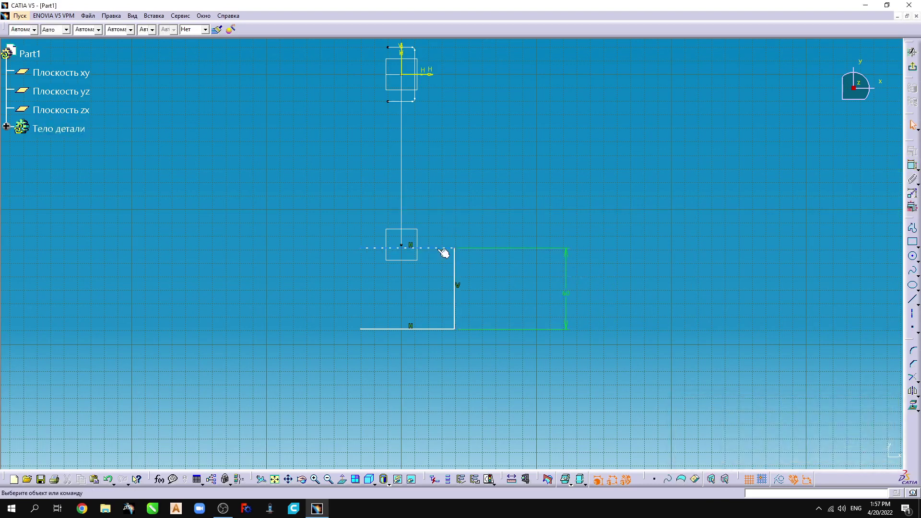
Step: Change the vertical line's length to 100 mm and shift the profile so it roughly surrounds the inclined line's endpoint
drag(442, 248, 429, 206)
double_click(544, 250)
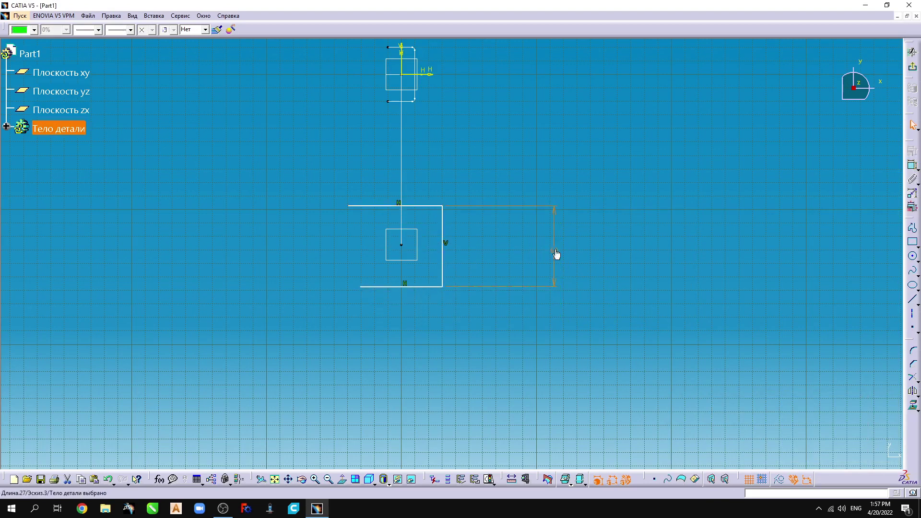
text(100)
key(Return)
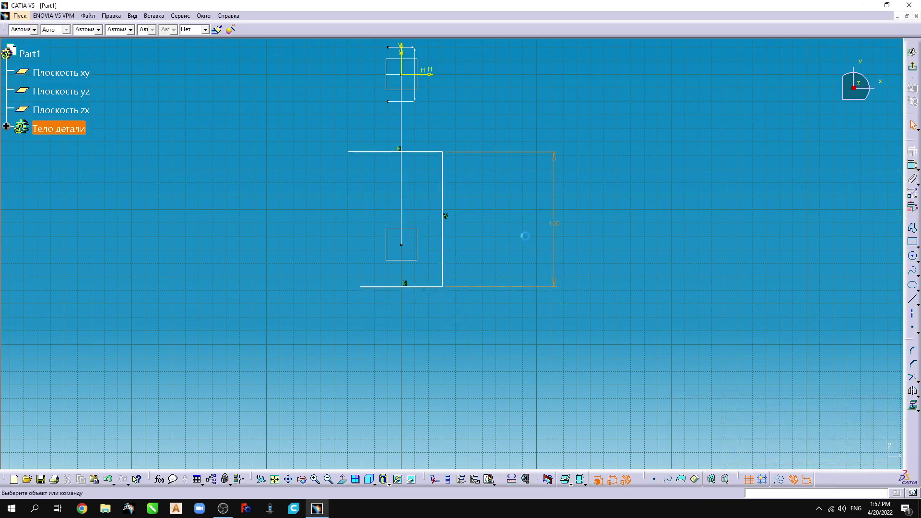
drag(444, 244, 443, 285)
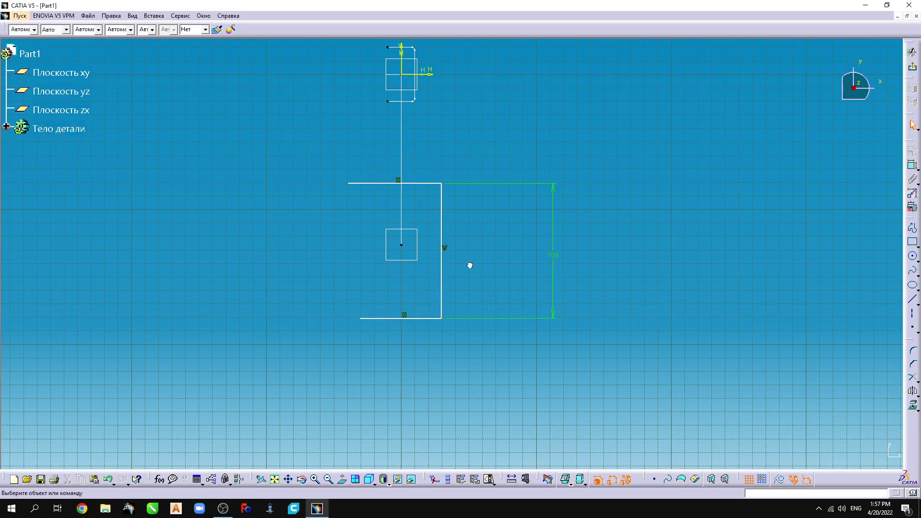
Step: Dimension the larger profile's upper horizontal line and set its length to 50 mm
click(432, 183)
click(911, 165)
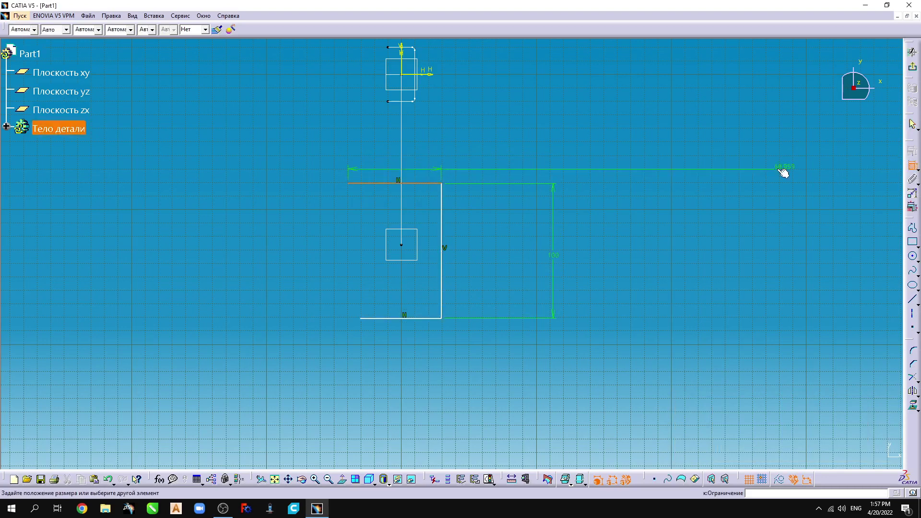
double_click(658, 173)
text(50)
key(Return)
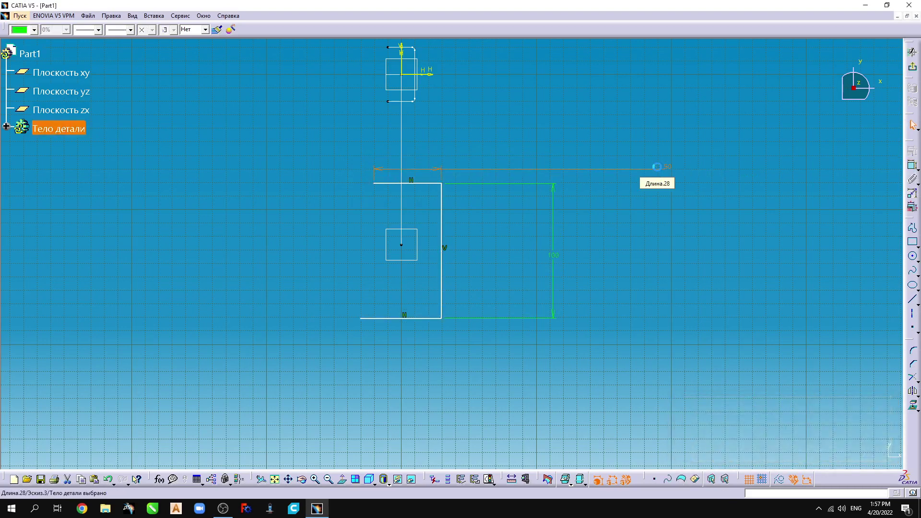
Step: Dimension the larger profile's lower horizontal line and set its length to 50 mm
click(410, 319)
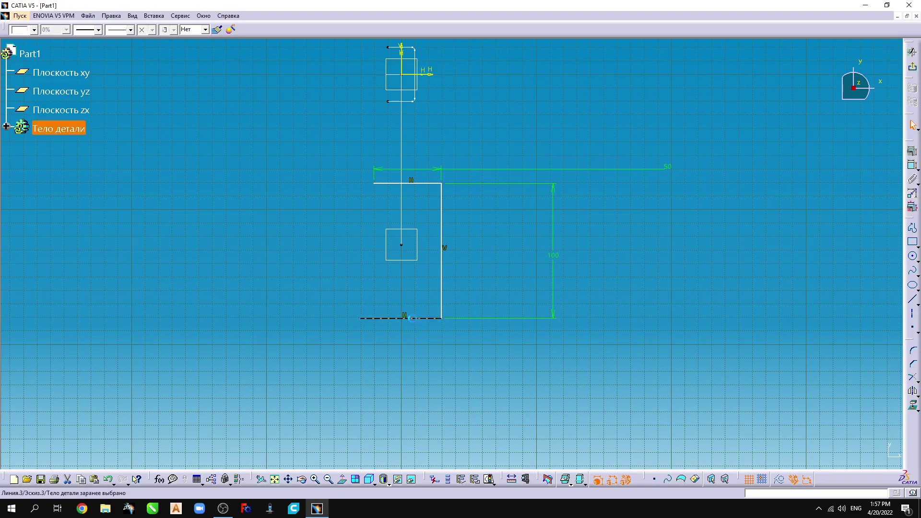
double_click(625, 380)
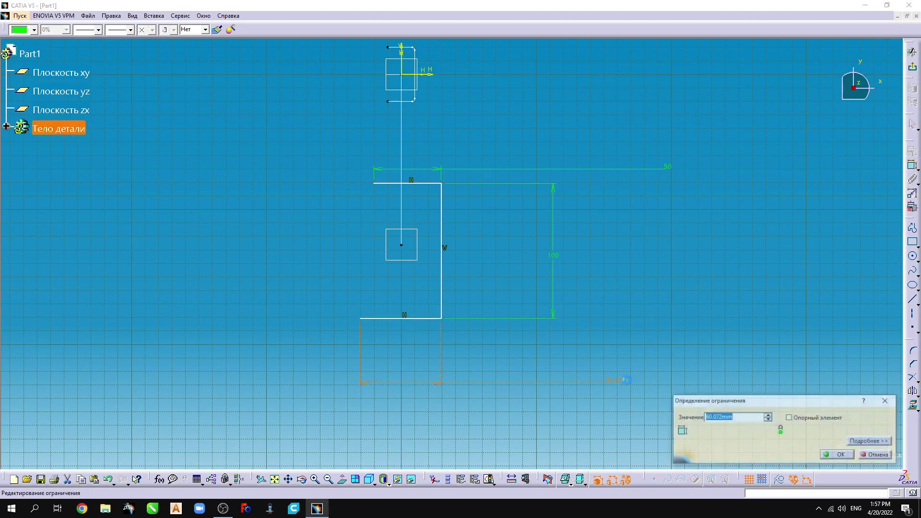
text(50)
key(Return)
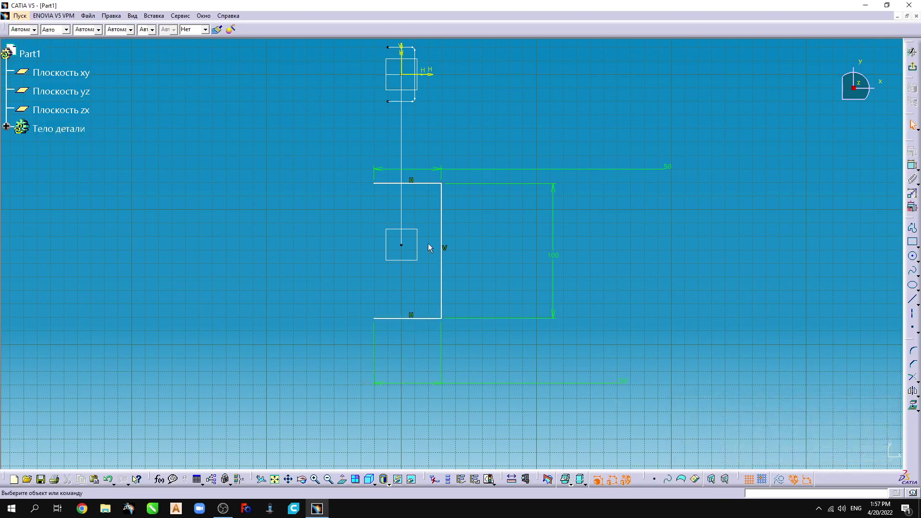
Step: Dimension the distance from the lower line to the inclined line's endpoint and set it to 50 mm
click(401, 319)
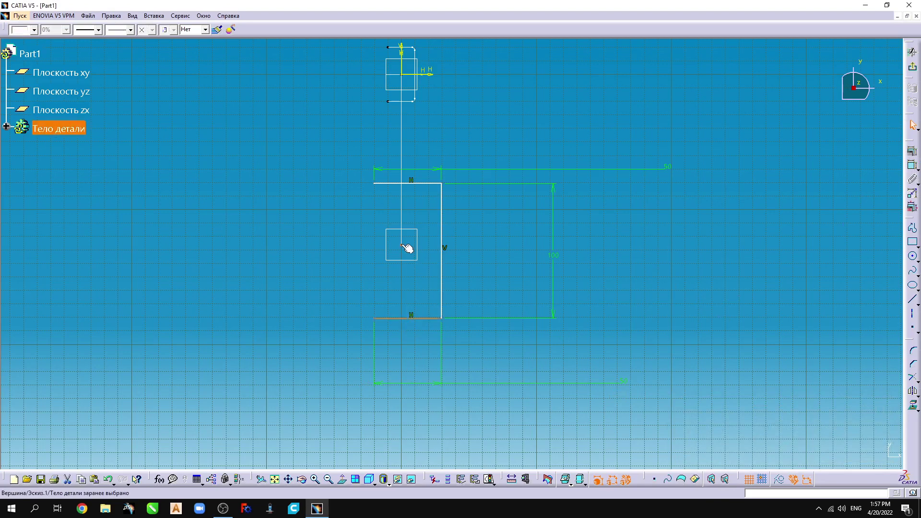
ctrl+click(402, 245)
click(911, 179)
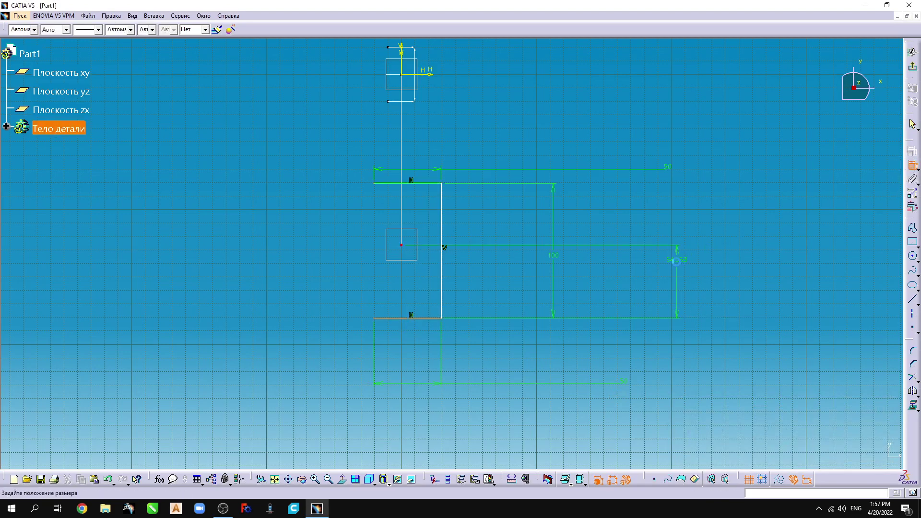
click(682, 261)
double_click(685, 263)
text(50)
key(Return)
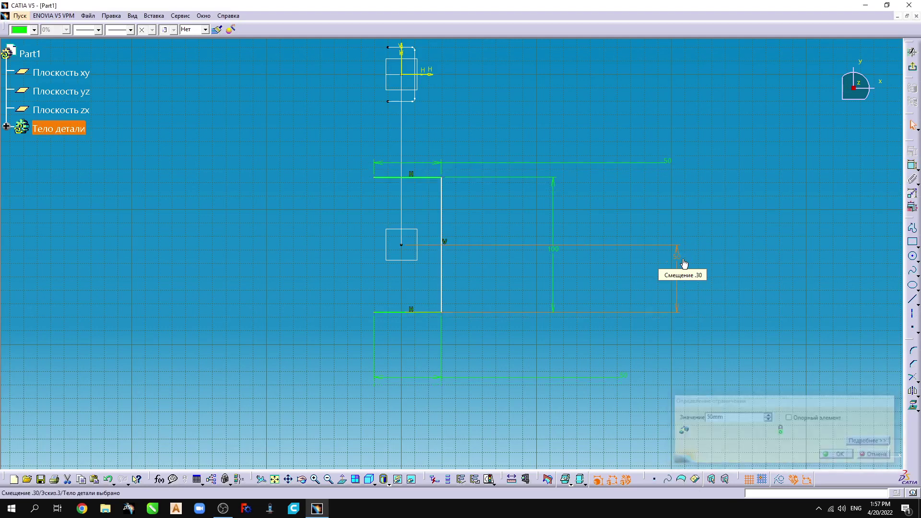
Step: Dimension the distance from the larger profile's upper line's open endpoint to the vertical axis and set it to 25 mm
click(374, 179)
ctrl+click(401, 185)
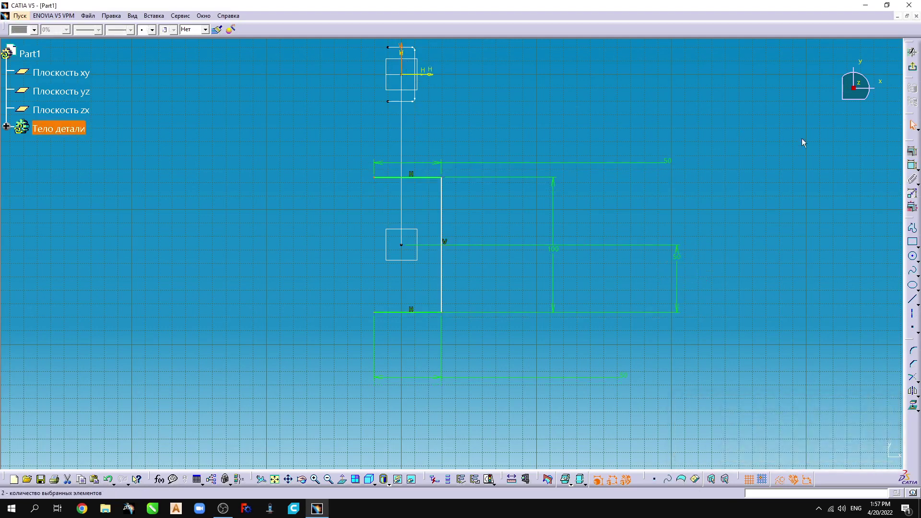
click(912, 165)
click(640, 120)
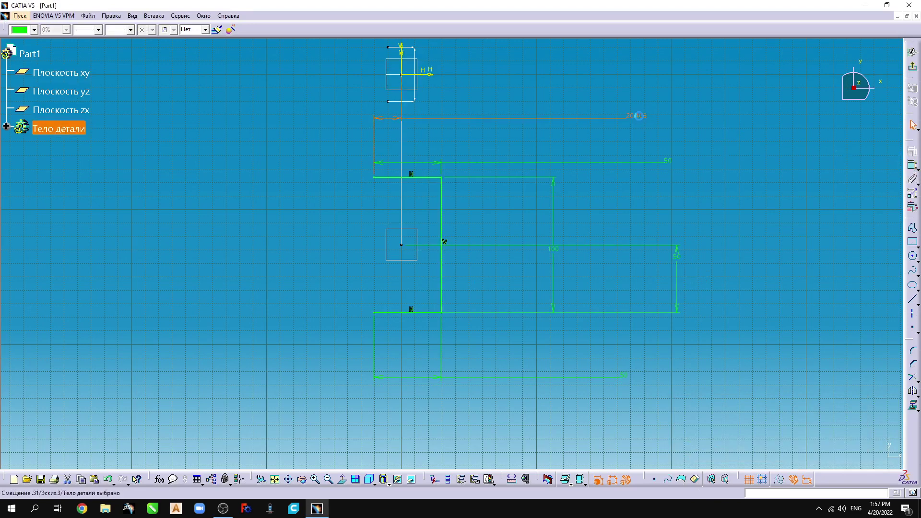
double_click(641, 120)
text(25)
click(681, 120)
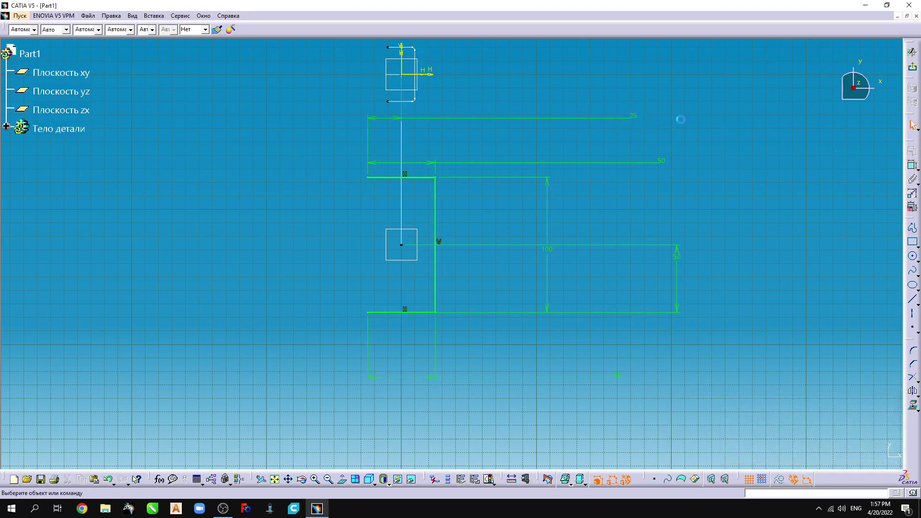
Step: Round the larger profile's upper corner with a radius of about 27 mm, converting the line's fixed length to a distance
click(913, 353)
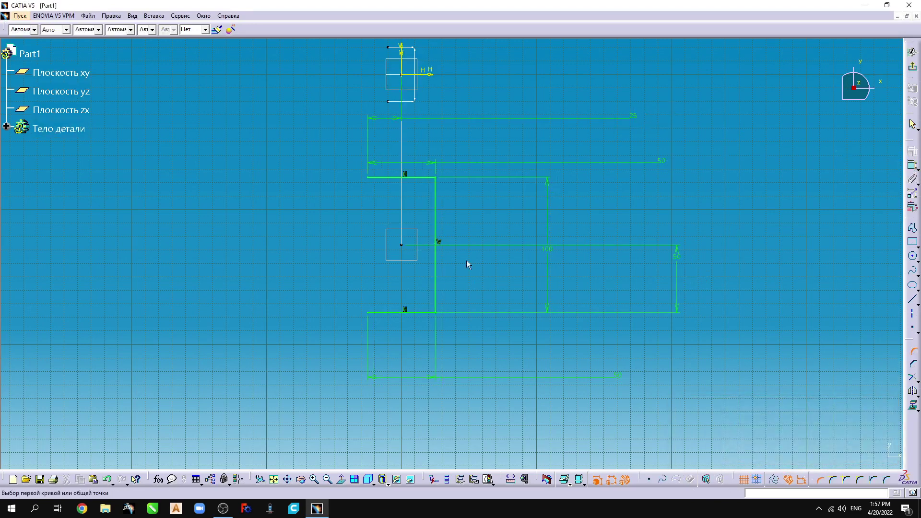
click(424, 177)
click(435, 191)
click(424, 191)
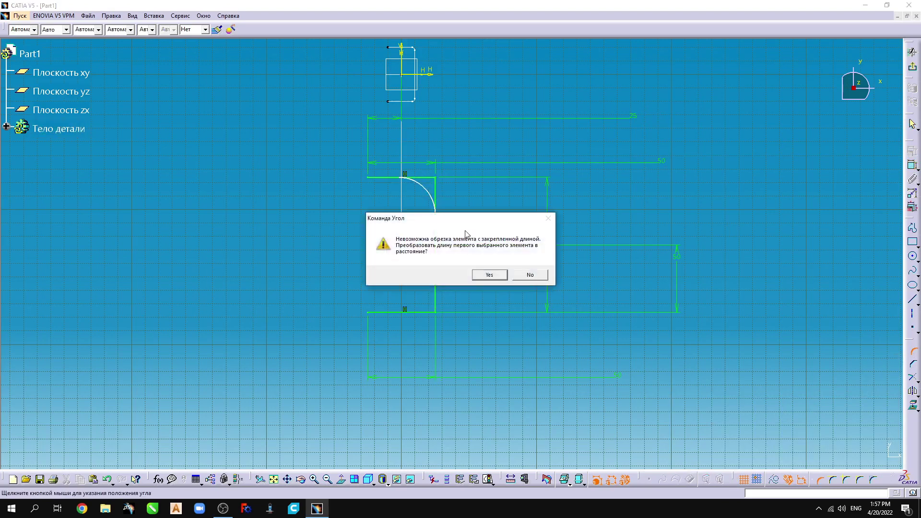
click(488, 272)
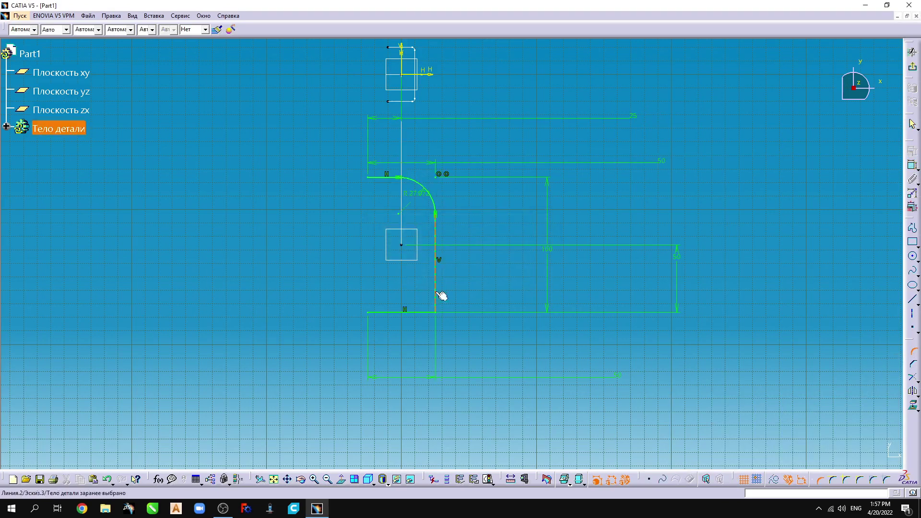
Step: Round the larger profile's lower corner with a radius of about 18 mm, converting the line's fixed length to a distance
click(426, 312)
click(434, 298)
click(428, 310)
click(490, 274)
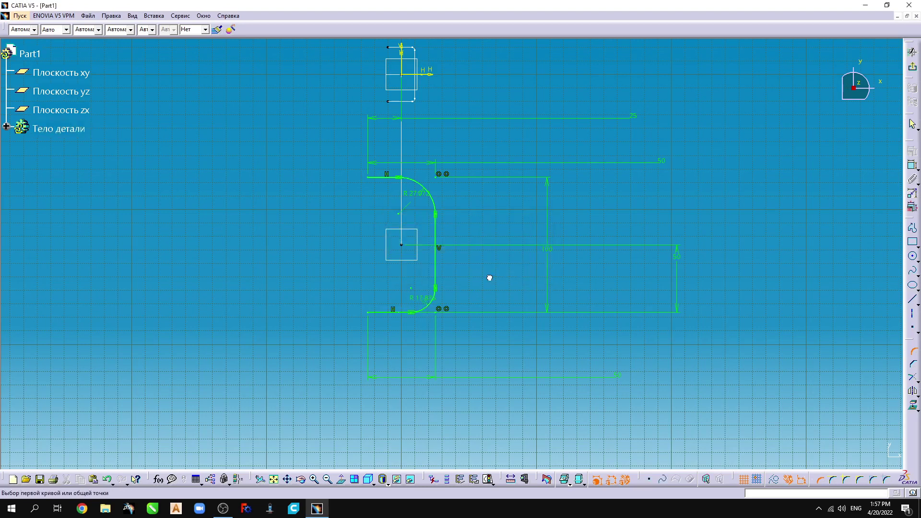
key(Escape)
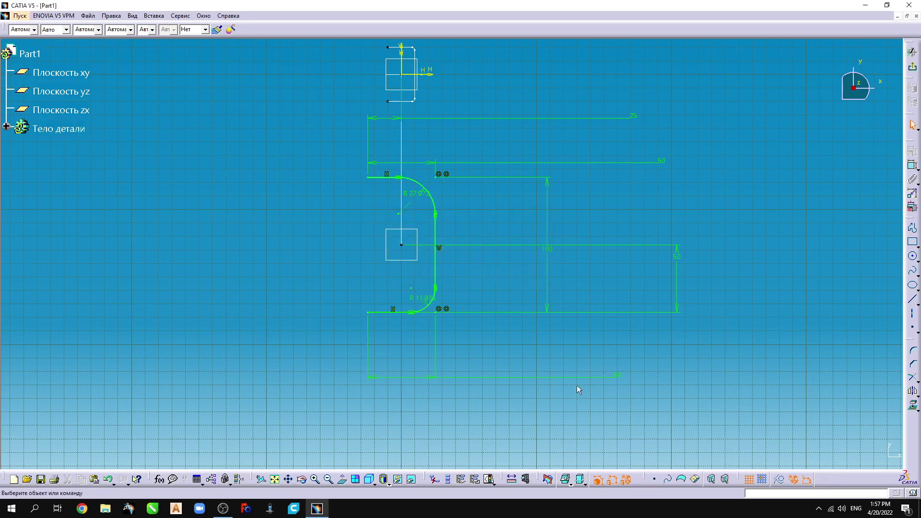
Step: Set the radius of the larger profile's upper corner to 2 mm
middle_drag(577, 385, 566, 291)
middle_drag(409, 76, 448, 189)
double_click(396, 181)
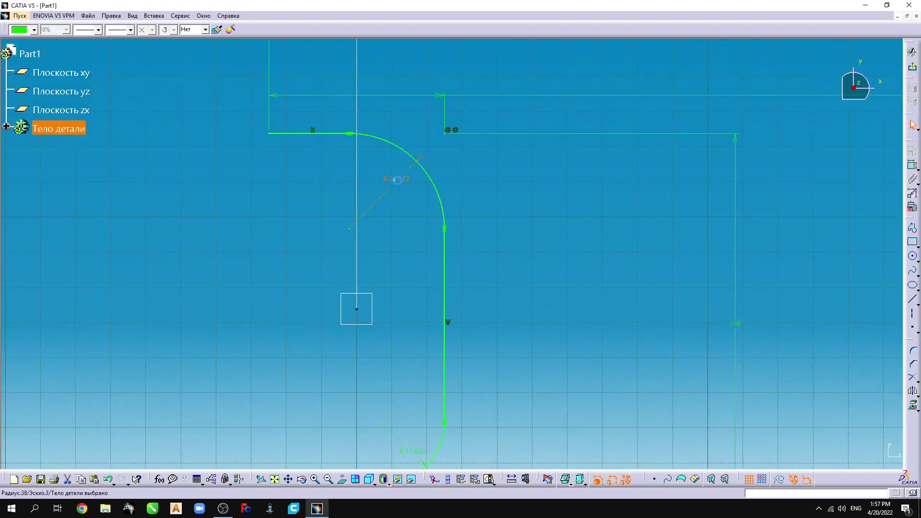
text(2)
key(Return)
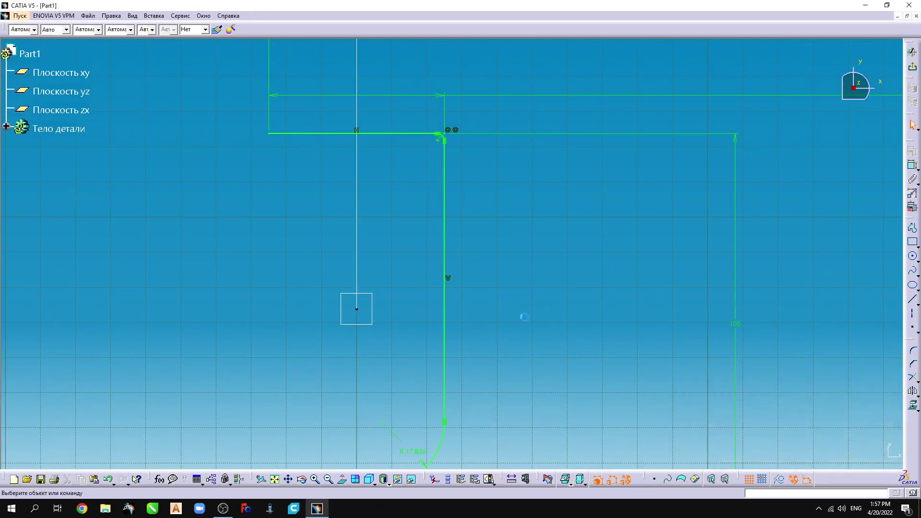
Step: Set the radius of the larger profile's lower corner to 2 mm and exit the sketch
middle_drag(523, 316, 507, 155)
double_click(401, 292)
text(2)
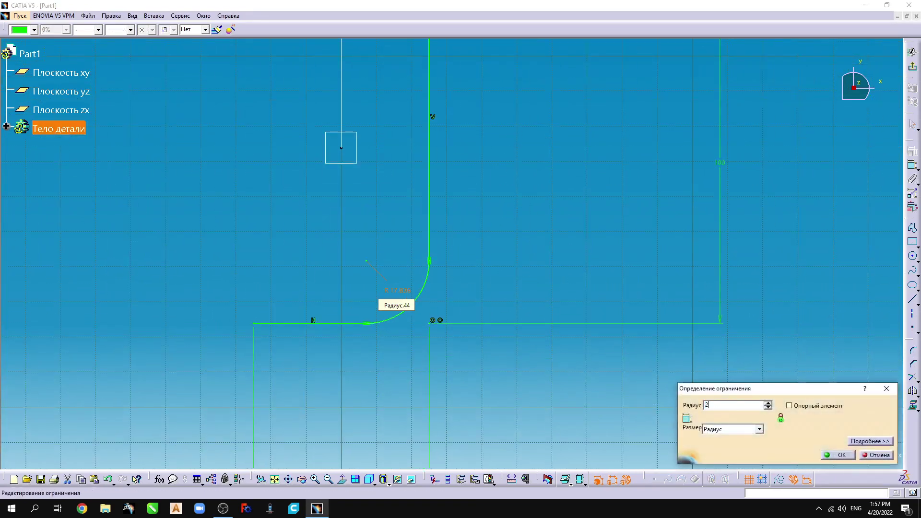
key(Return)
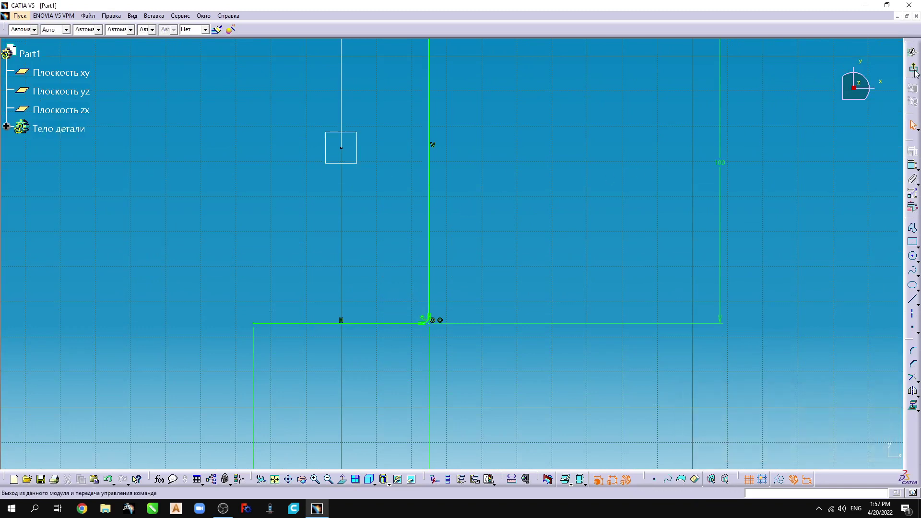
click(913, 66)
mouse_move(538, 177)
middle_down()
mouse_move(400, 179)
mouse_move(498, 298)
mouse_move(230, 224)
mouse_move(541, 249)
mouse_move(515, 294)
mouse_move(418, 274)
mouse_move(531, 230)
middle_up()
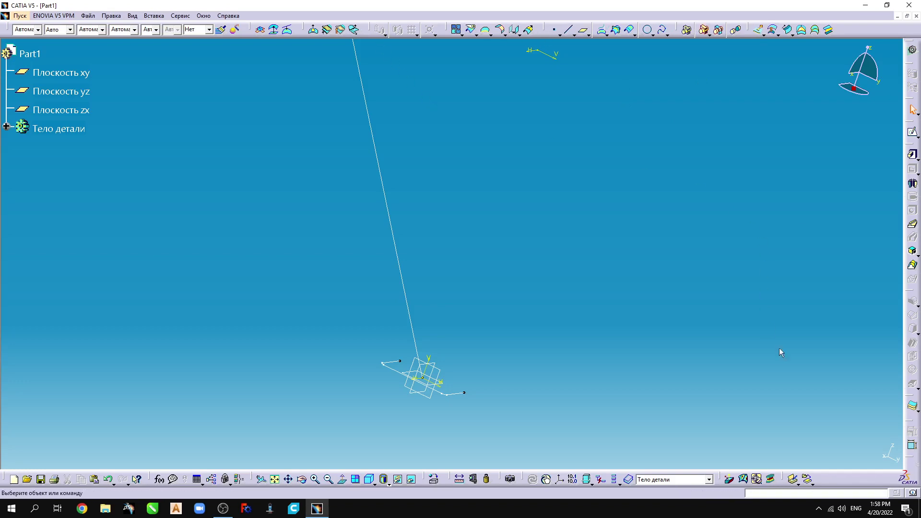
Step: Examine the Shape Design Workbench toolbars offered for a new toolbar, including wireframe, surfaces and replication, without adding one
right_click(863, 476)
mouse_move(762, 511)
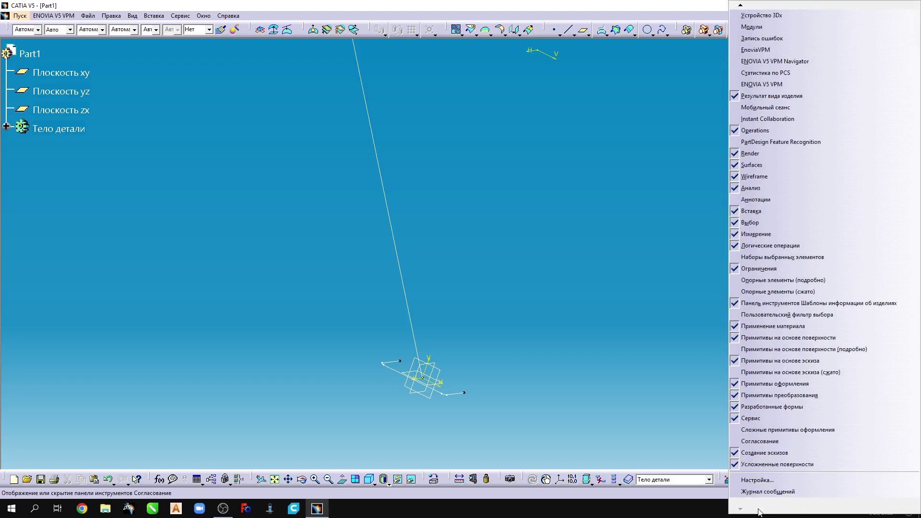
click(762, 480)
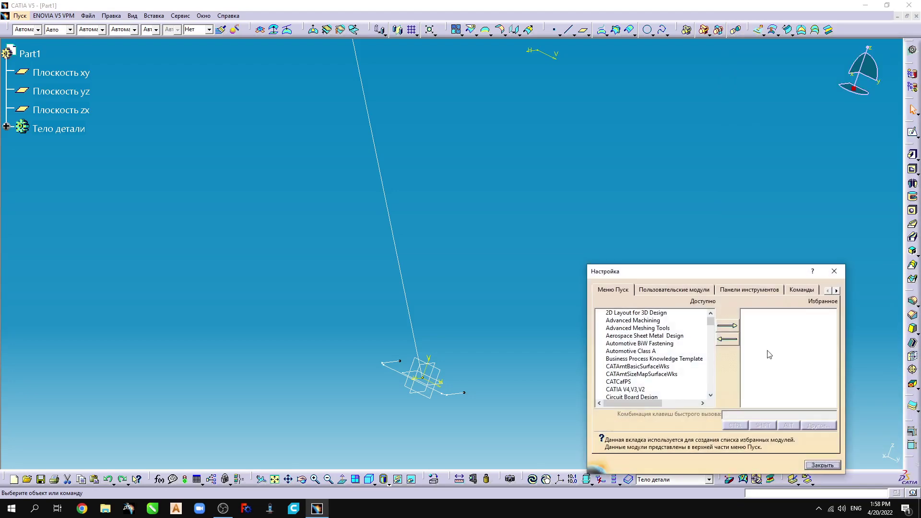
click(770, 290)
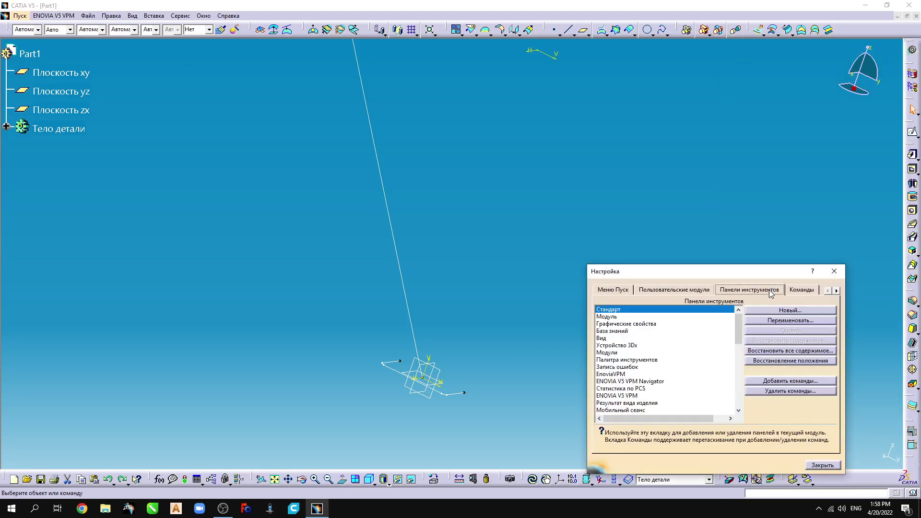
click(771, 312)
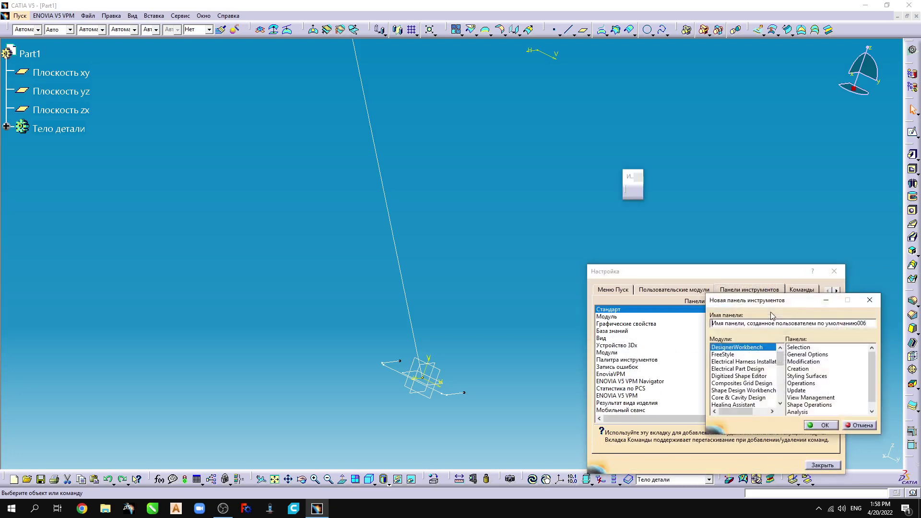
click(736, 391)
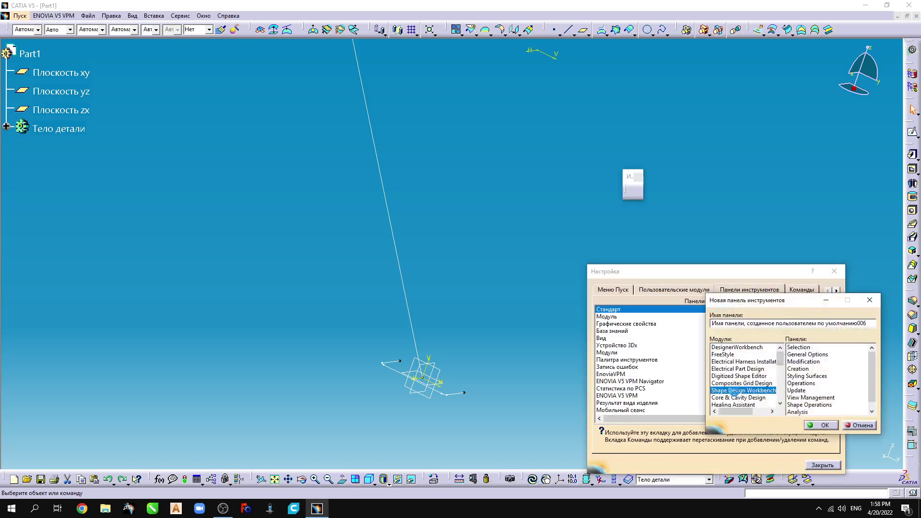
click(798, 354)
click(798, 362)
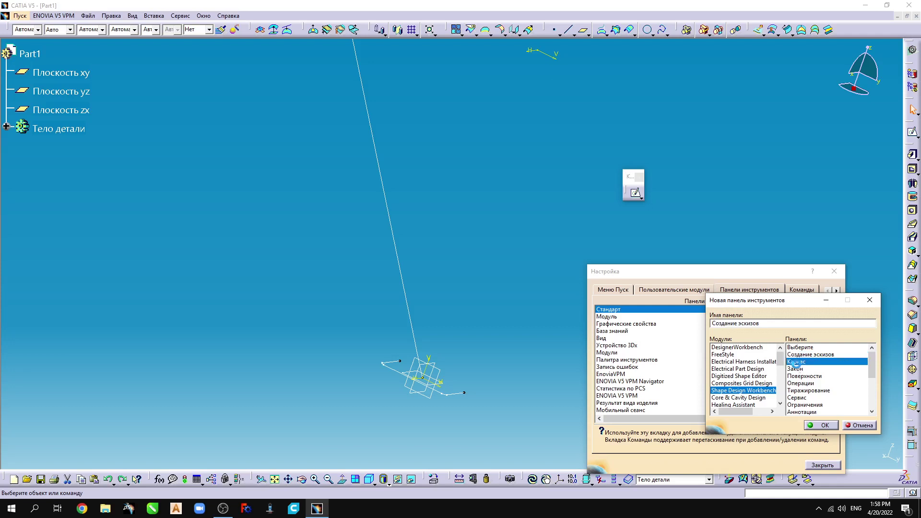
click(797, 369)
click(796, 377)
click(799, 390)
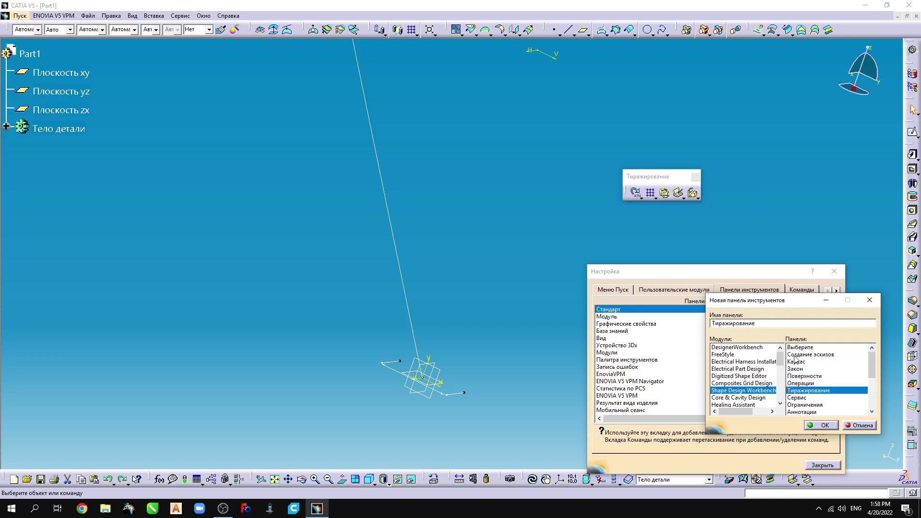
click(872, 301)
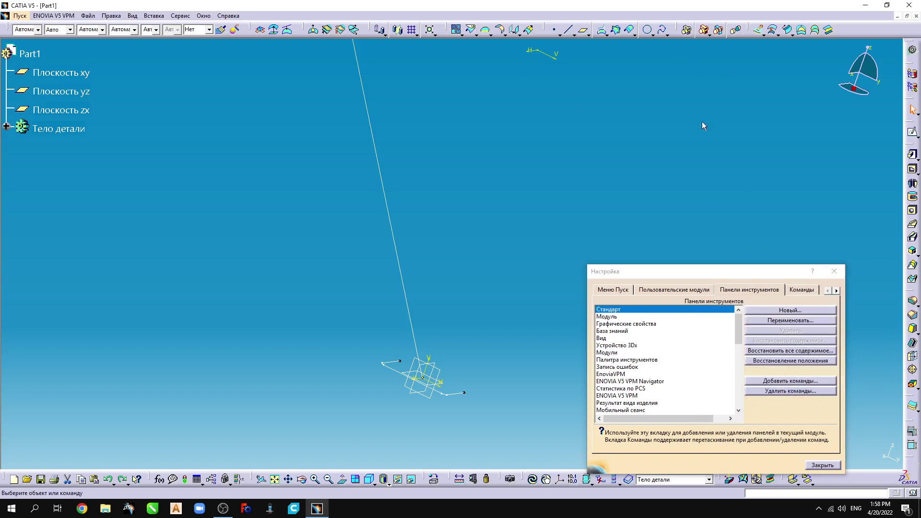
click(835, 271)
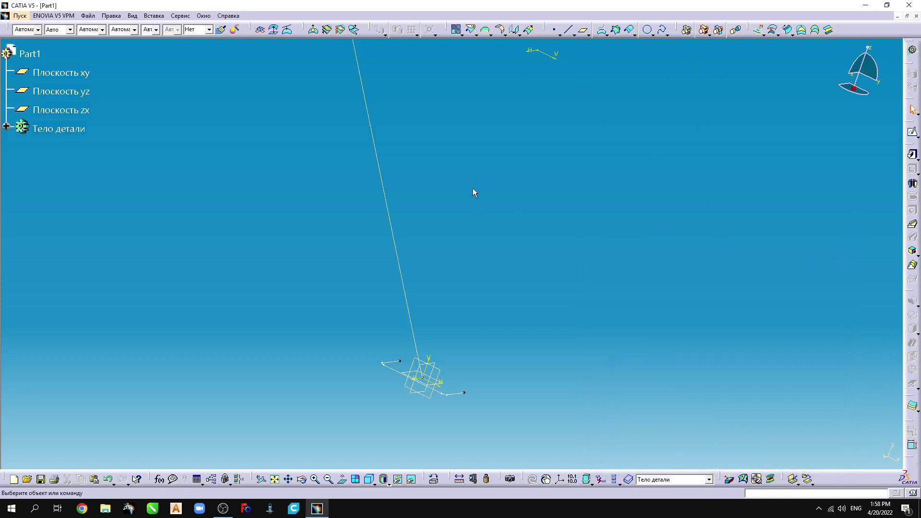
middle_drag(473, 189, 524, 243)
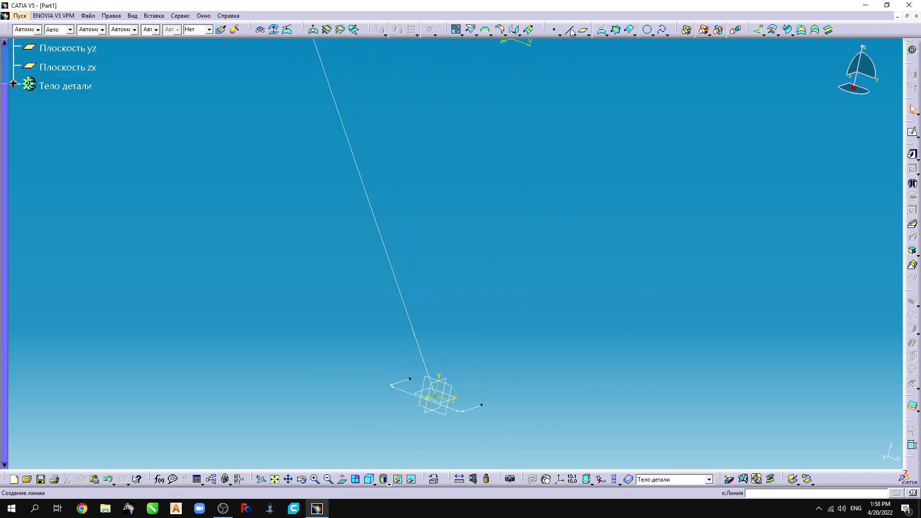